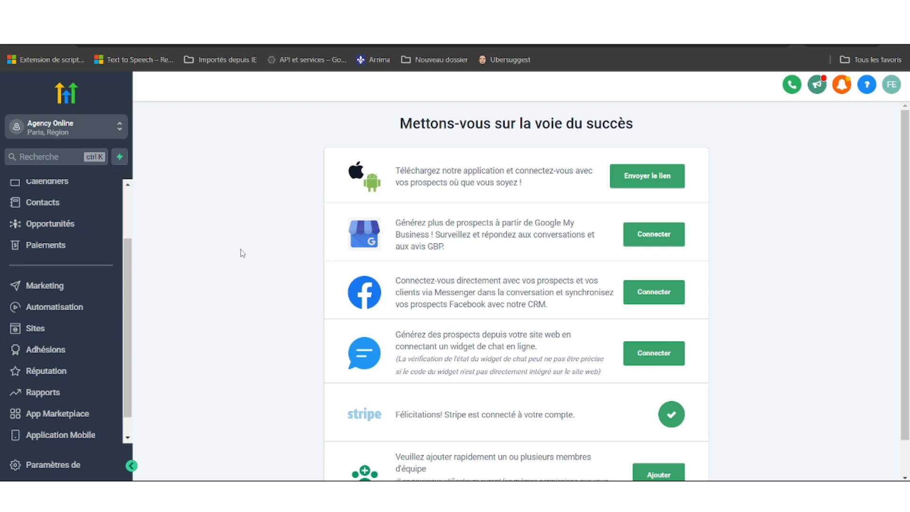
Open the list of websites in the Sites area.
scroll(241, 252, "down", 1)
scroll(98, 264, "down", 1)
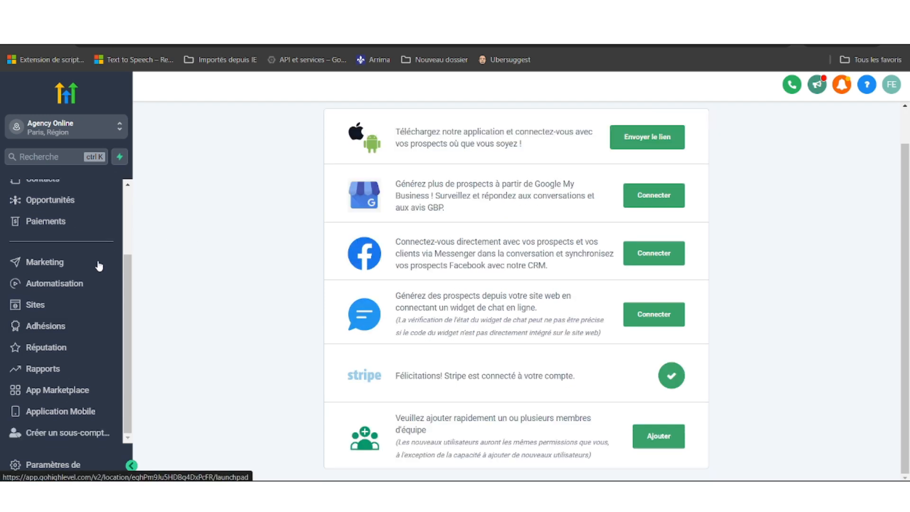
scroll(98, 265, "up", 3)
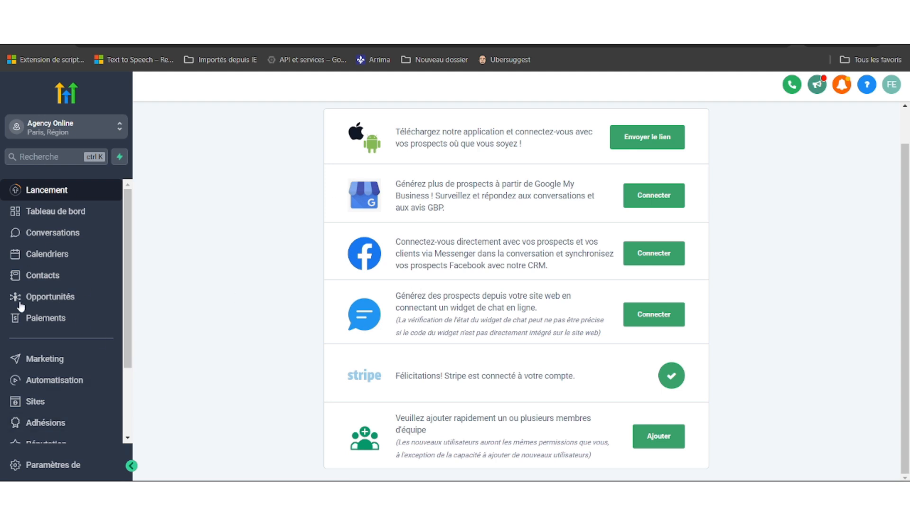
left_click(29, 409)
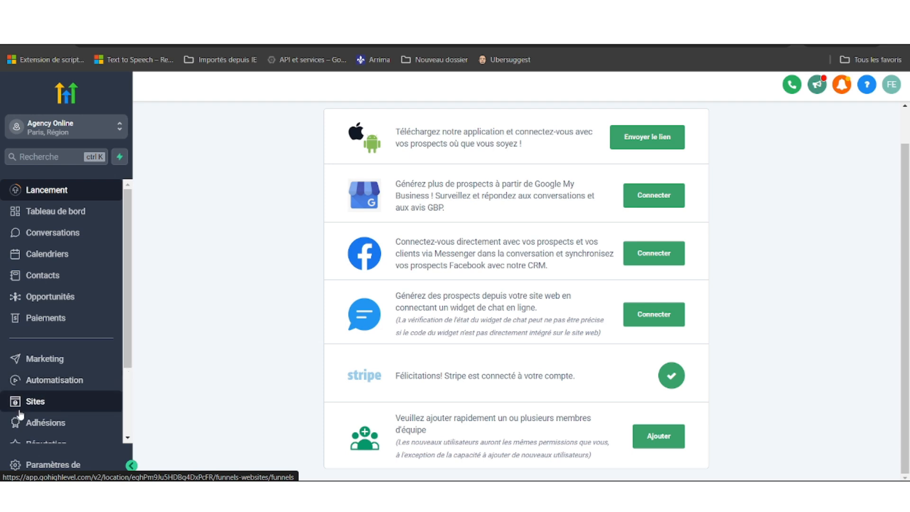
left_click(231, 116)
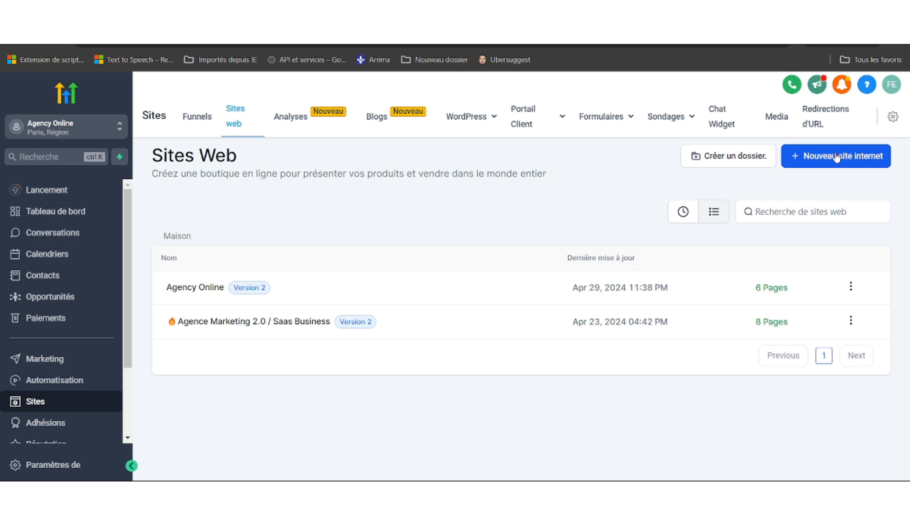
Start a new website based on a template to open the template library.
left_click(837, 158)
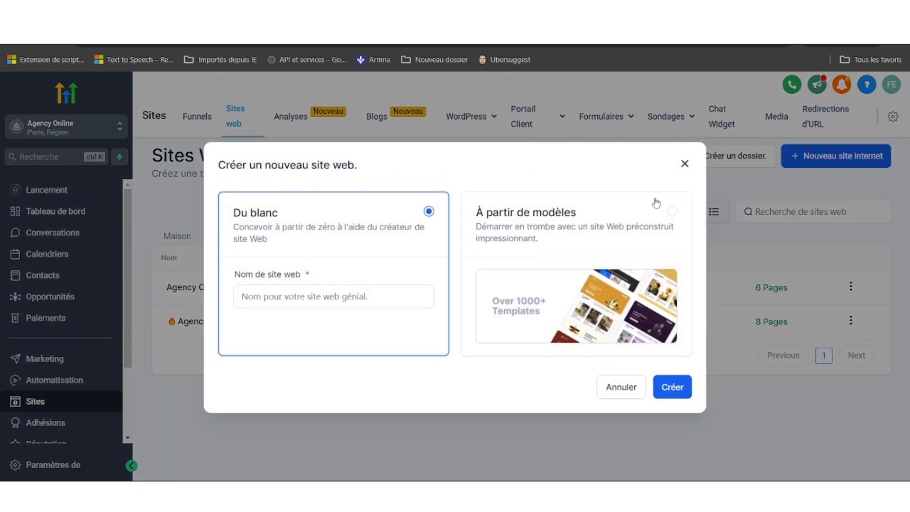
left_click(666, 223)
left_click(664, 387)
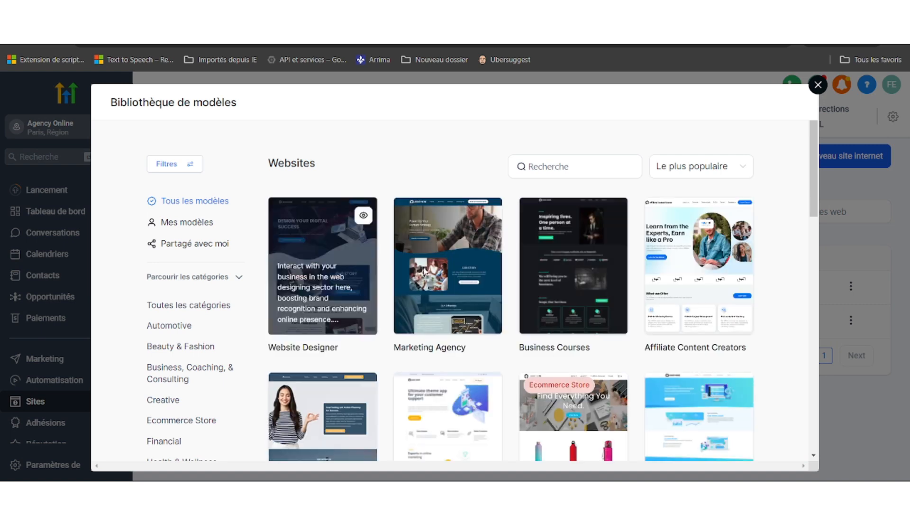
Look through the website templates and filter them by the Business, Coaching, & Consulting category.
scroll(175, 335, "down", 3)
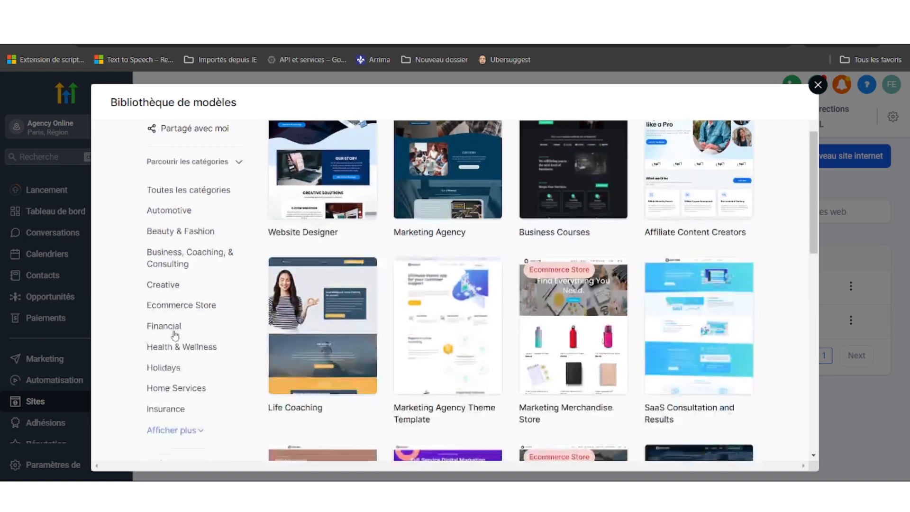
scroll(257, 313, "down", 5)
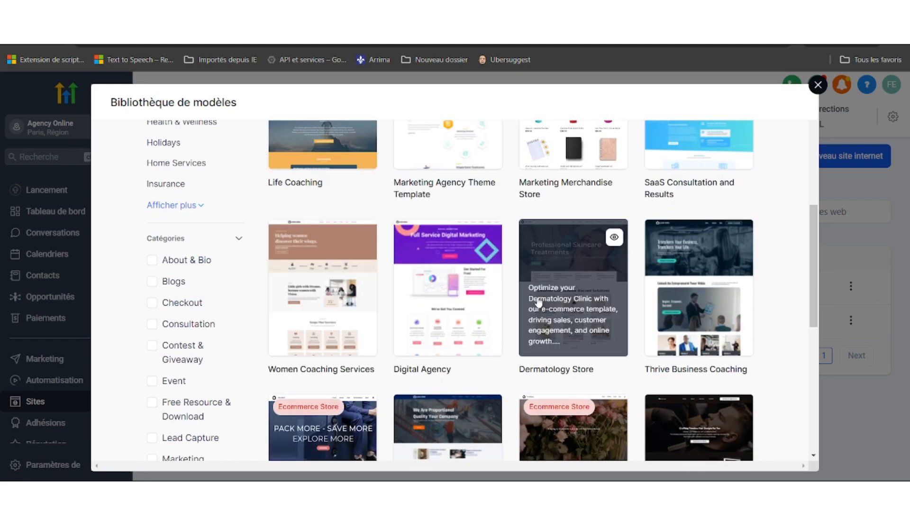
scroll(588, 266, "down", 2)
scroll(579, 308, "down", 5)
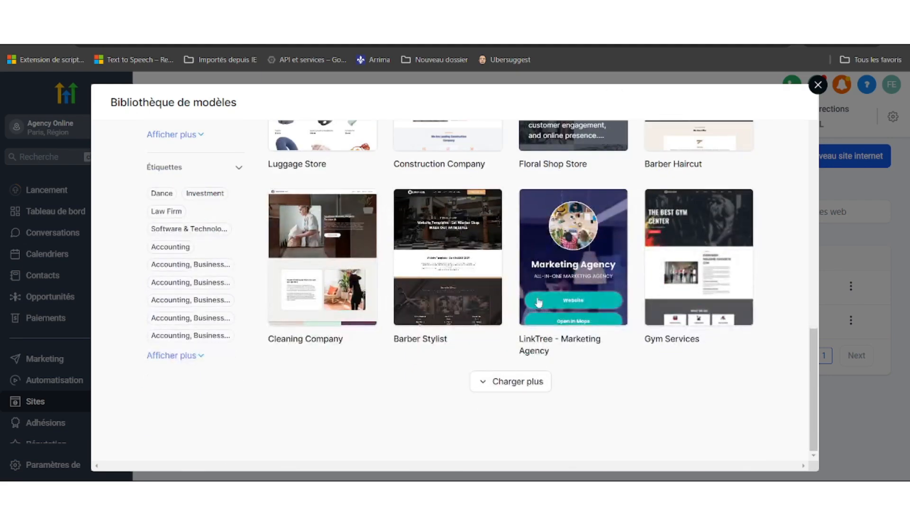
scroll(379, 275, "up", 5)
scroll(203, 249, "up", 2)
scroll(203, 249, "up", 3)
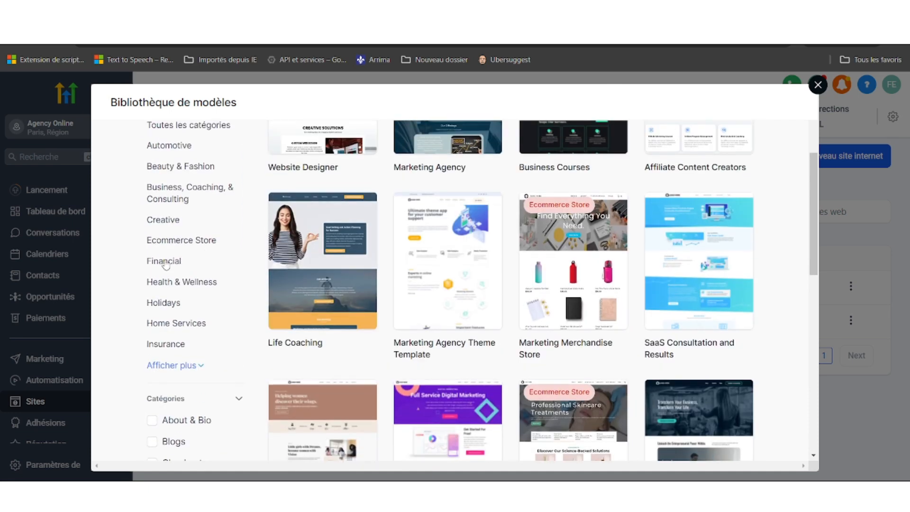
left_click(177, 192)
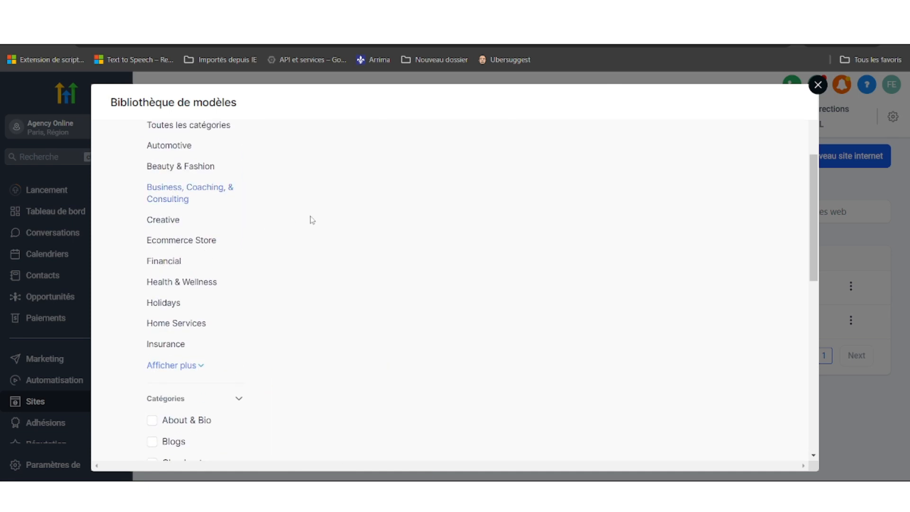
Choose the Real Estate Platform Plans template and continue with it.
scroll(547, 297, "up", 3)
scroll(547, 296, "down", 8)
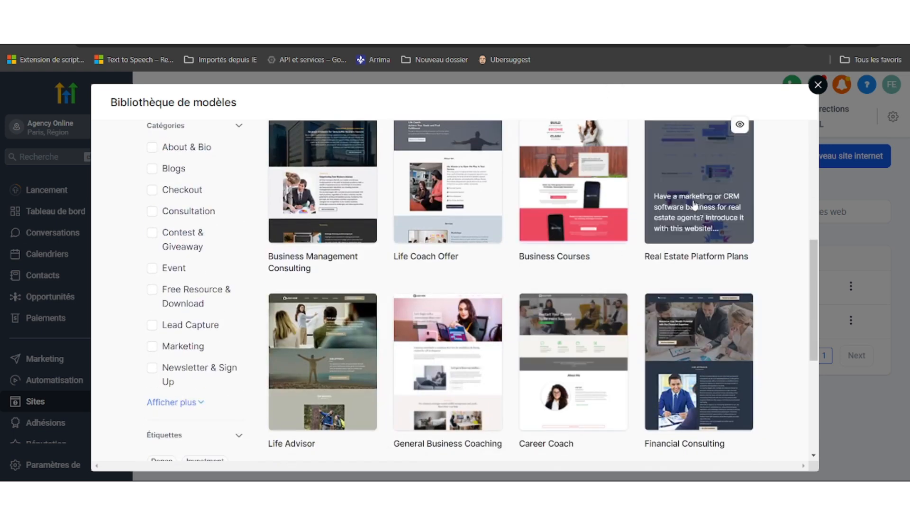
left_click(694, 190)
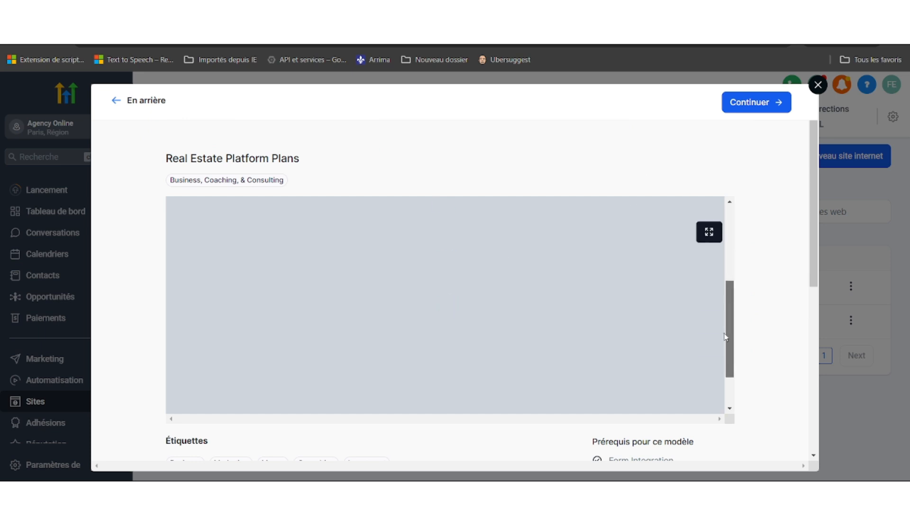
left_click(768, 109)
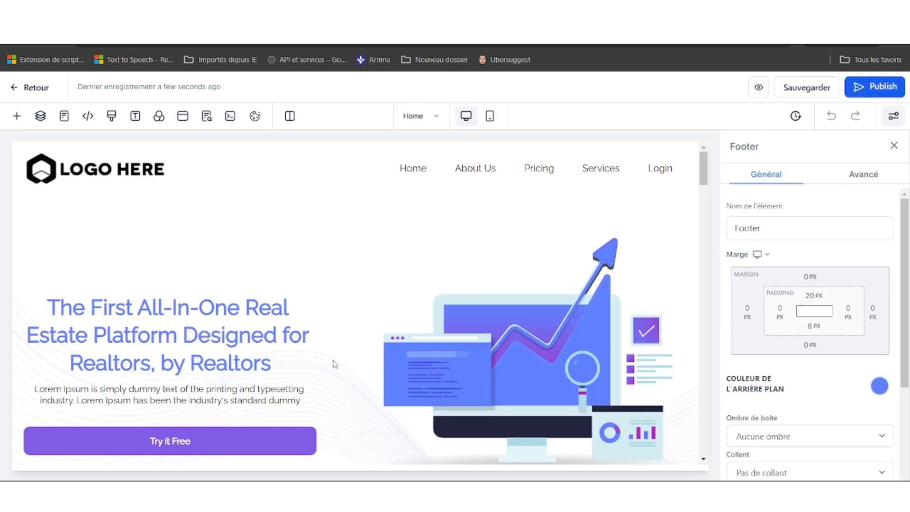
Open the page builder's address in a second browser tab and leave the builder there.
scroll(341, 332, "down", 2)
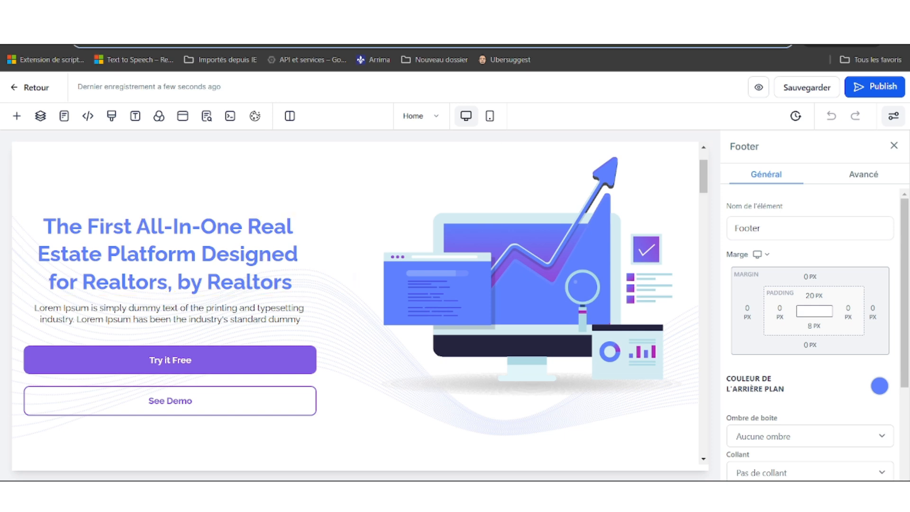
key("ctrl+t")
type("https://app.gohighlevel.com/location/eghPm9Ju5HDBg4DxPcFR/page-builder/awuDuOxijkQztUbjLwvG")
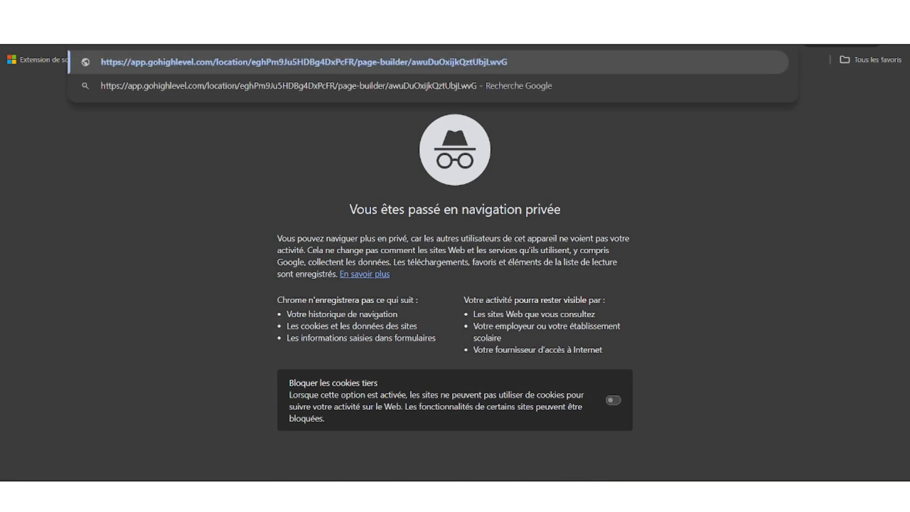
key("Return")
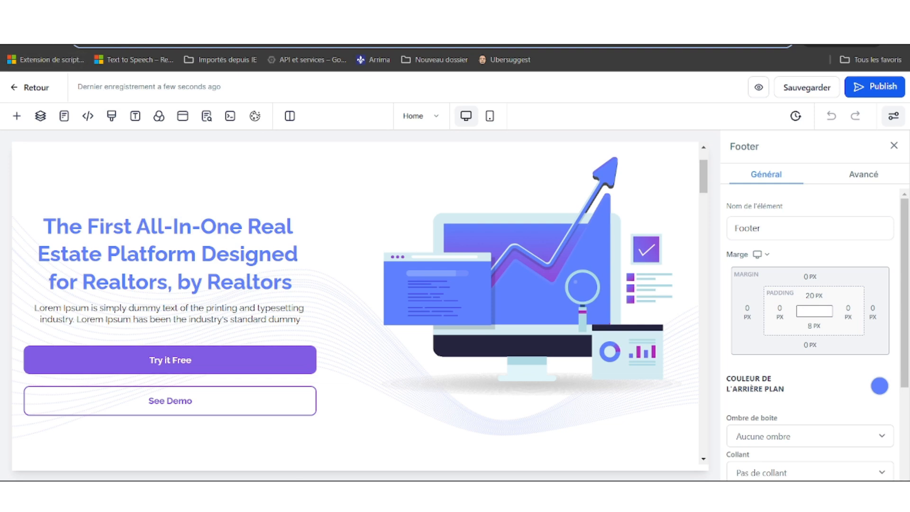
left_click(59, 36)
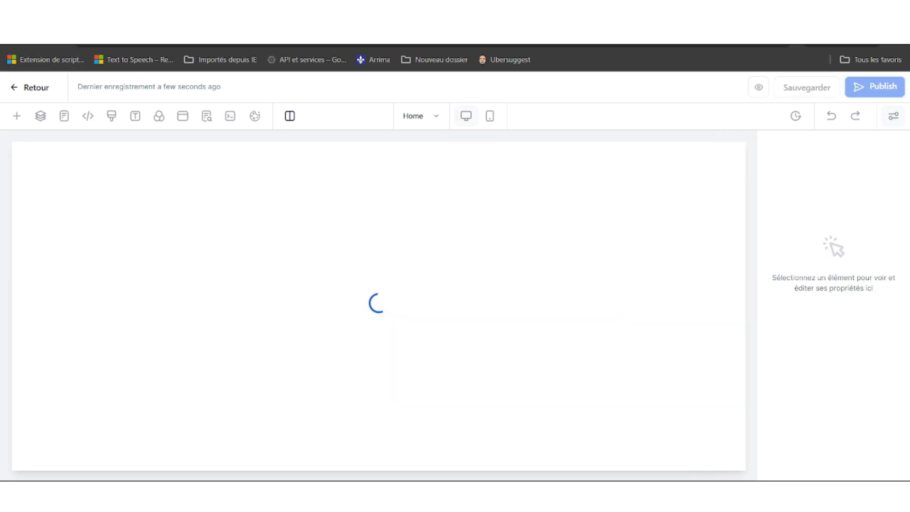
left_click(15, 90)
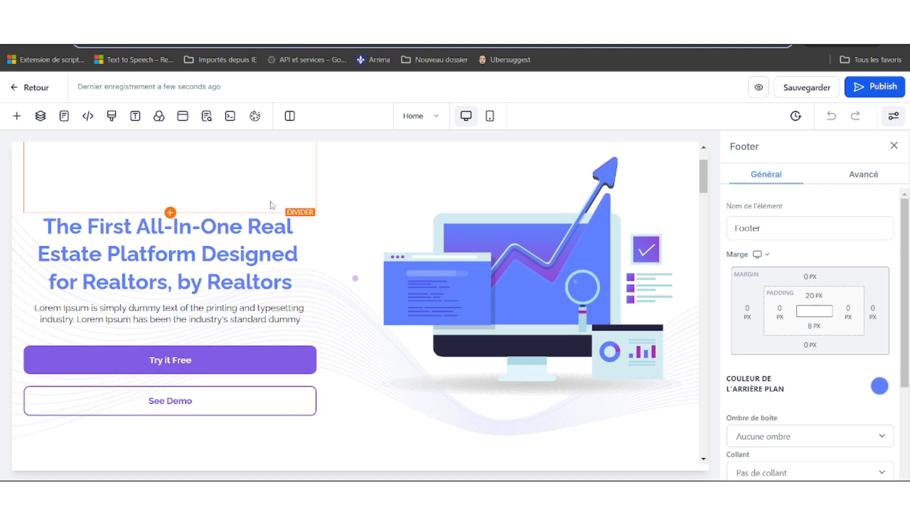
Replace the hero headline text with "L'IA à VOTRE SERVICE".
left_click(246, 254)
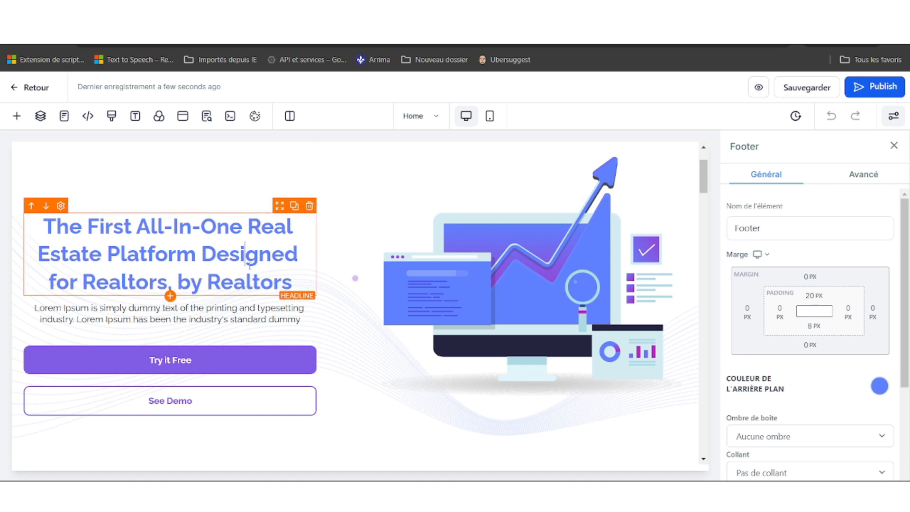
triple_click(250, 266)
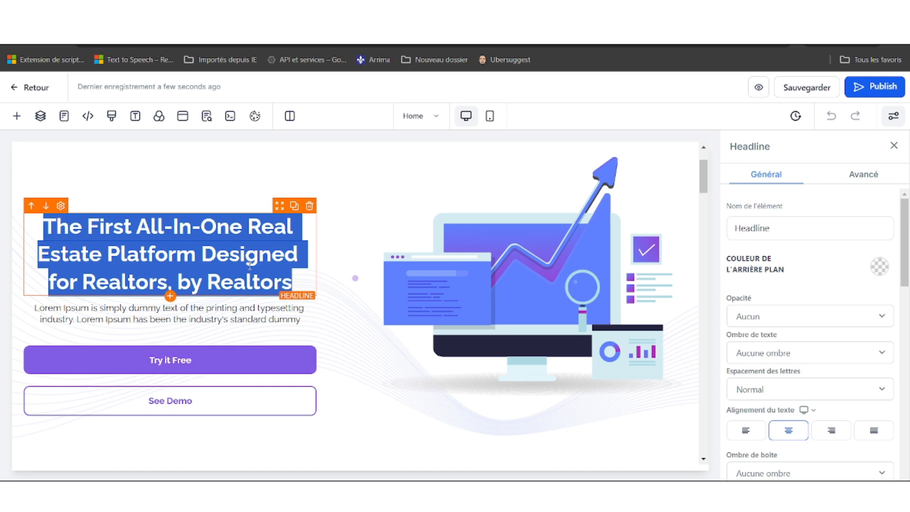
type("L")
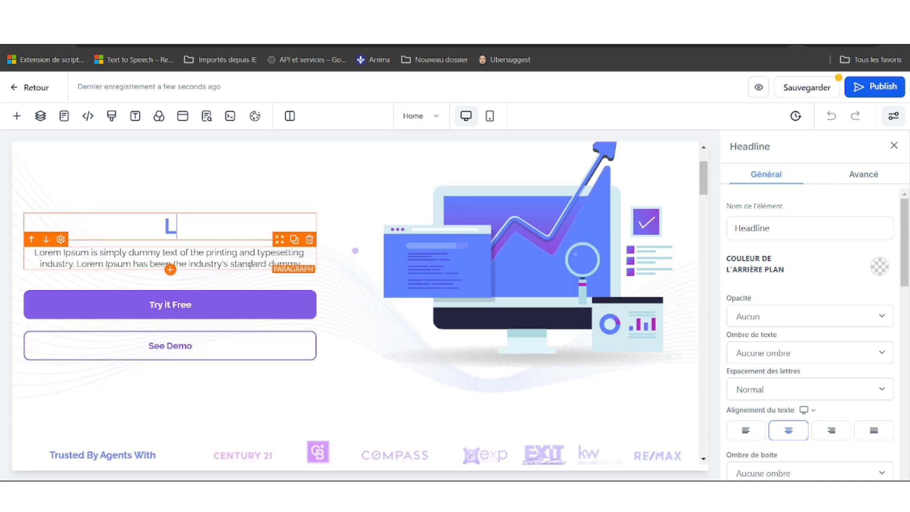
type("'IA")
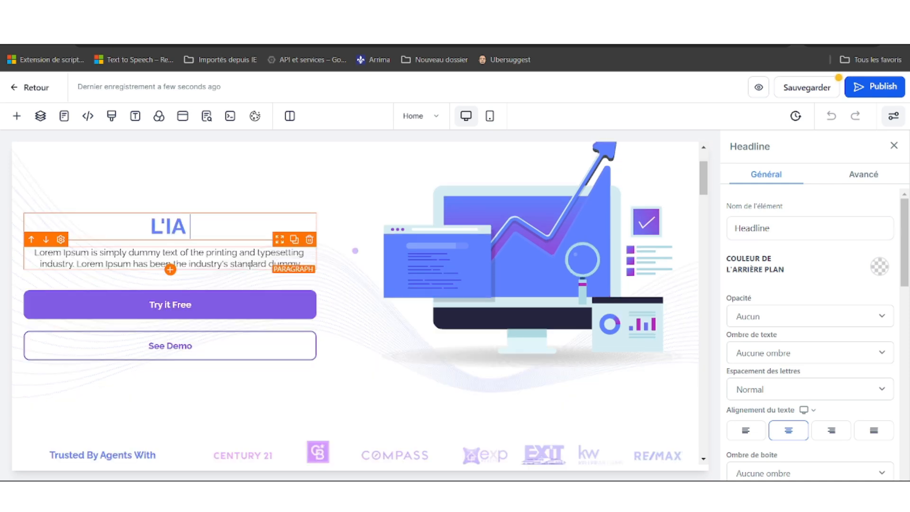
type(" o VOTRE SERVICE")
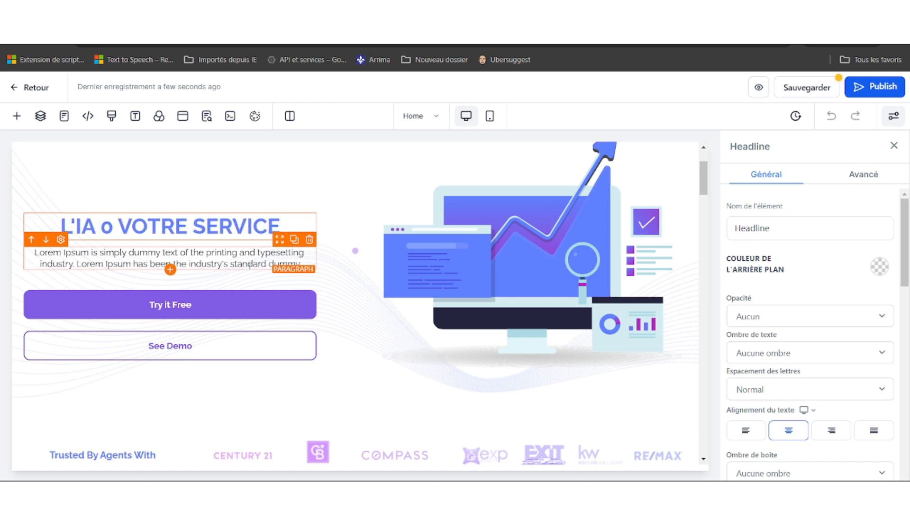
key("BackSpace")
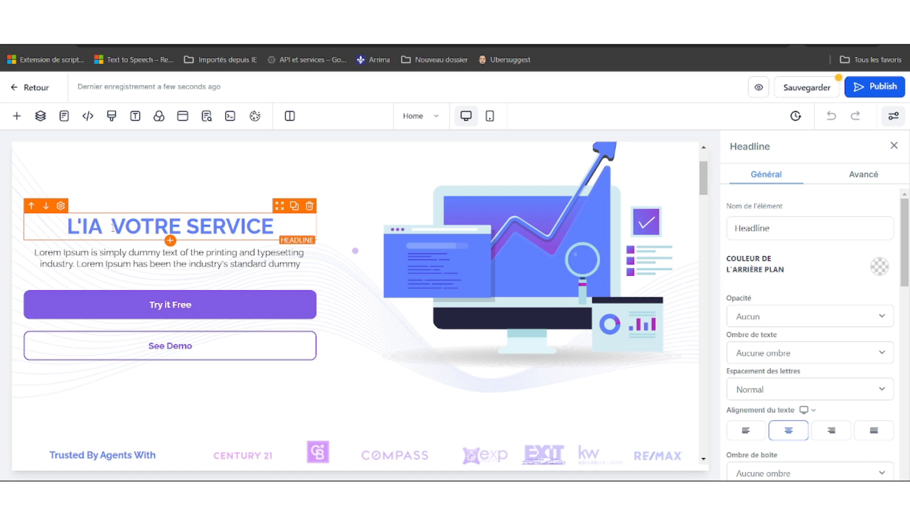
type("à")
Replace the paragraph under the headline with "Les outils IA des entreprises en local".
left_click(238, 258)
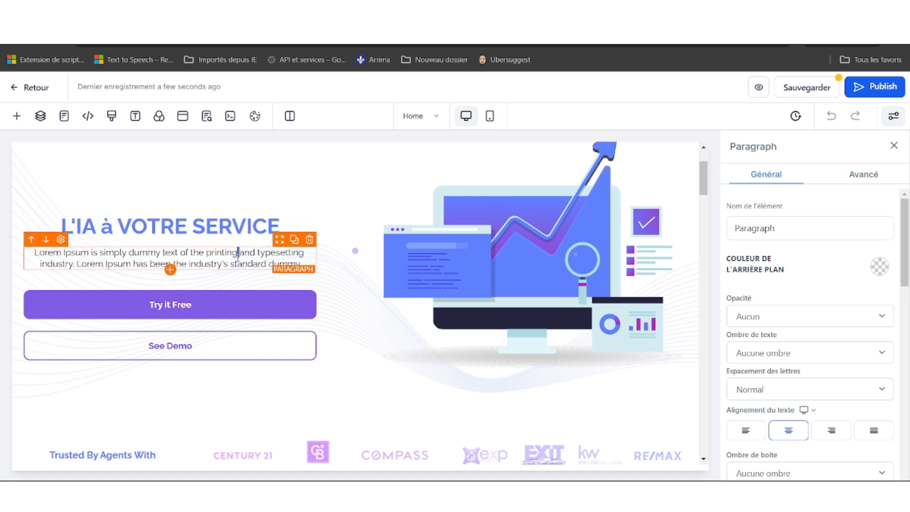
key("ctrl+a")
key("BackSpace")
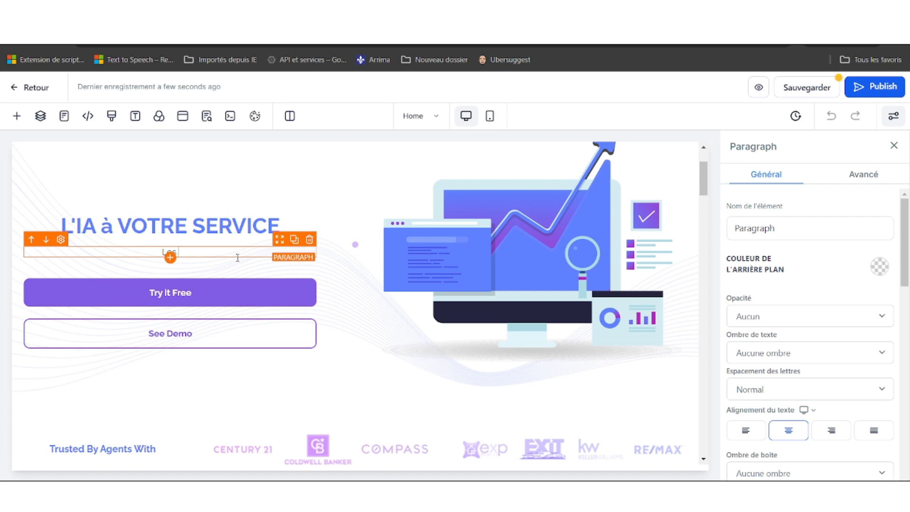
type("Les outils IA des entrepr")
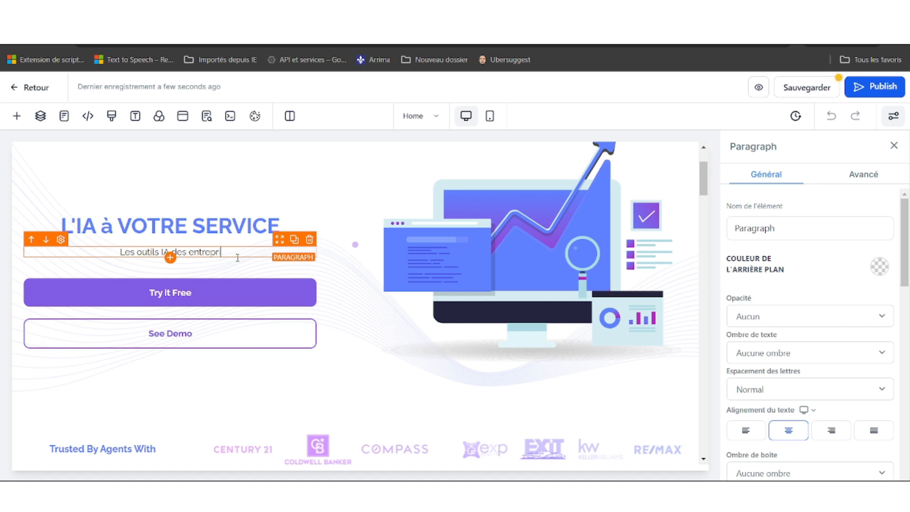
type("ises en local")
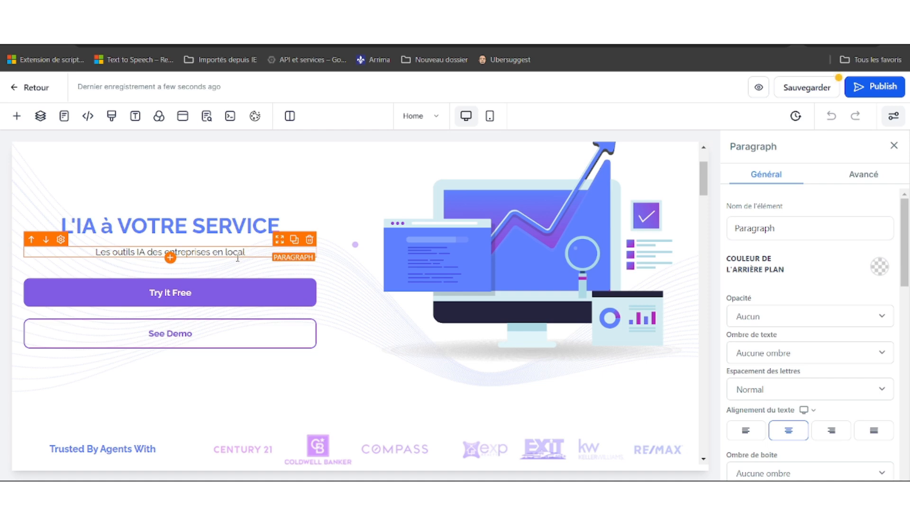
left_click(273, 187)
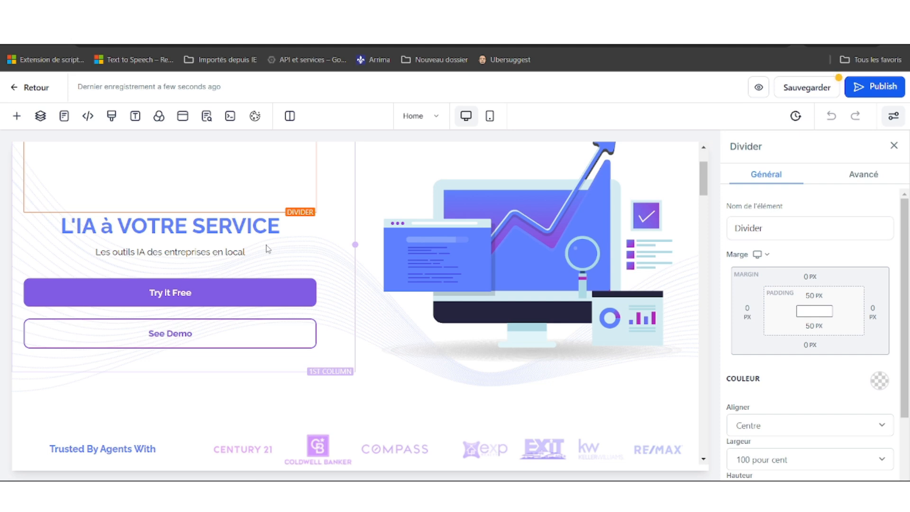
Set the hero's purple button text to "7 jours offerts" and delete the See Demo button below it.
scroll(282, 284, "up", 3)
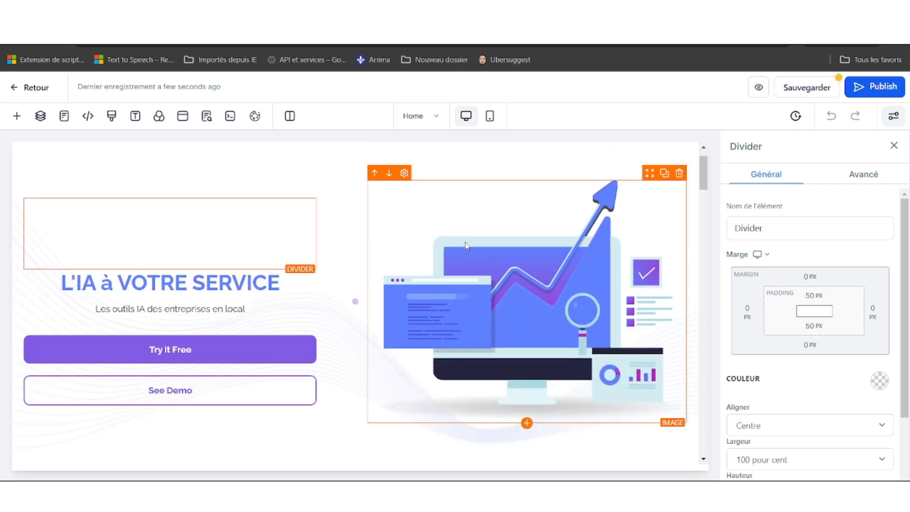
scroll(554, 280, "down", 10)
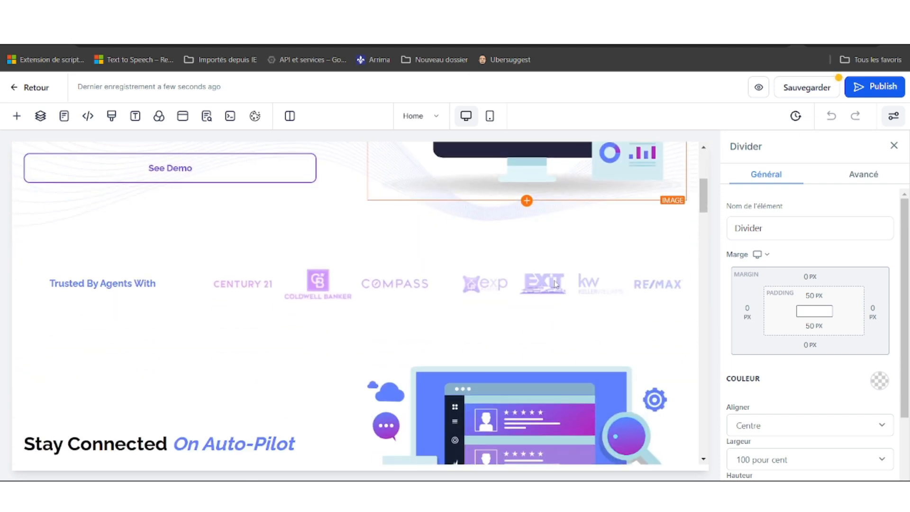
scroll(555, 282, "up", 7)
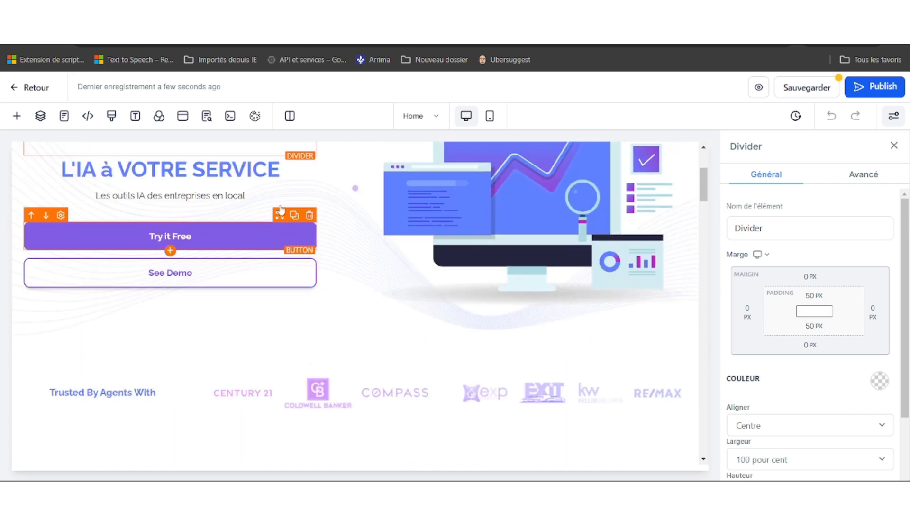
left_click(195, 234)
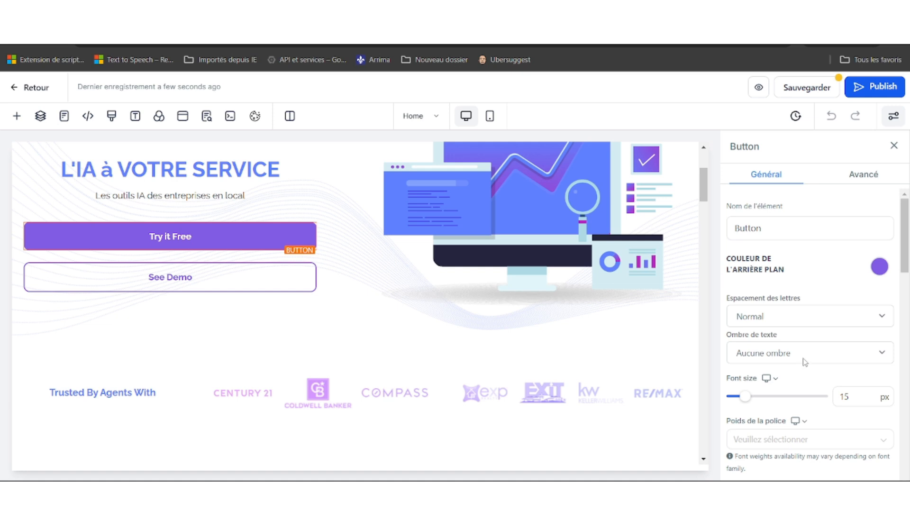
scroll(805, 362, "down", 10)
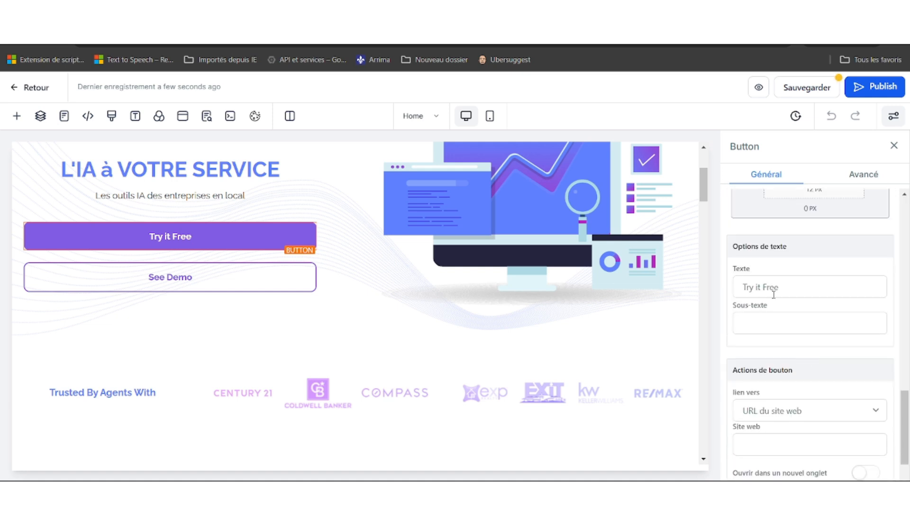
triple_click(774, 295)
type("7")
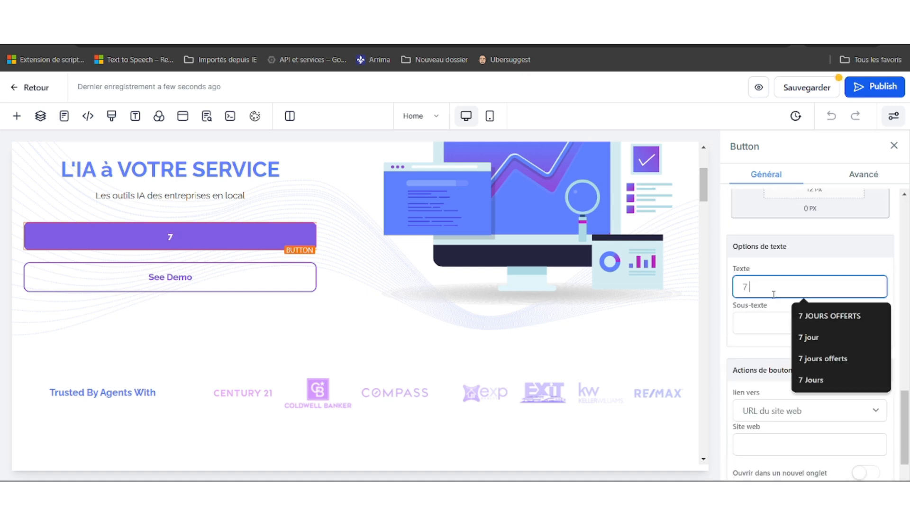
type(" jours offerts")
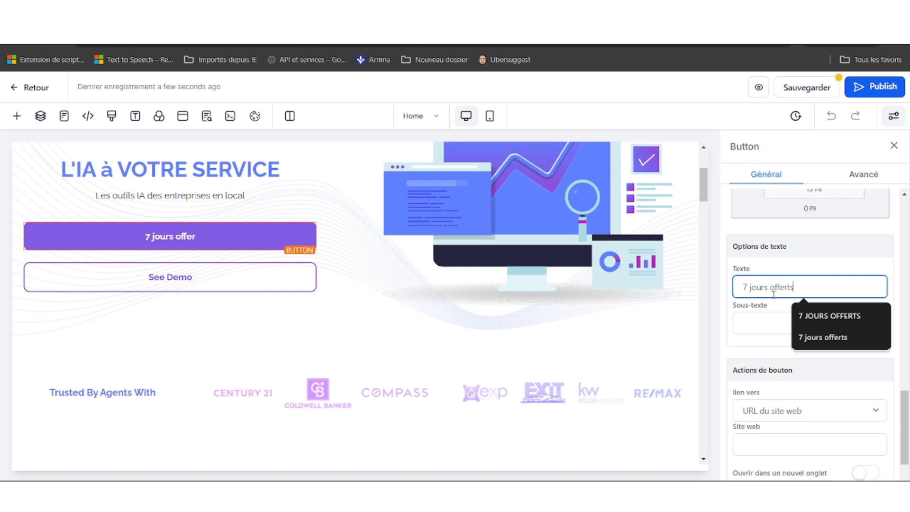
left_click(204, 270)
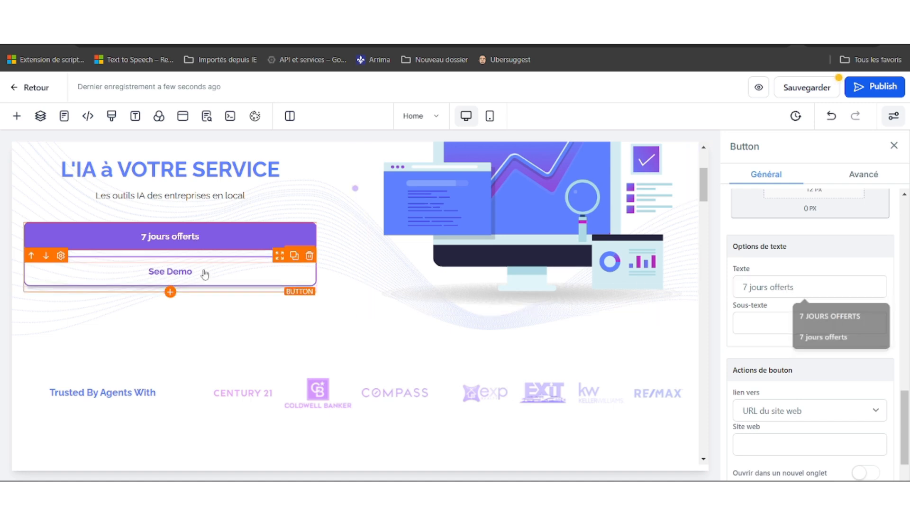
left_click(309, 257)
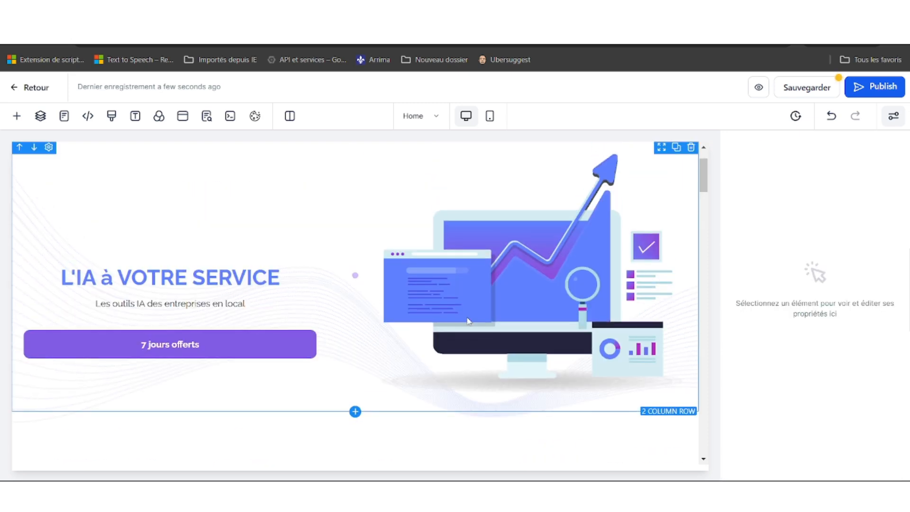
Add a new section between the hero and the trusted-by logos, and insert a two-column row in it.
scroll(467, 321, "down", 12)
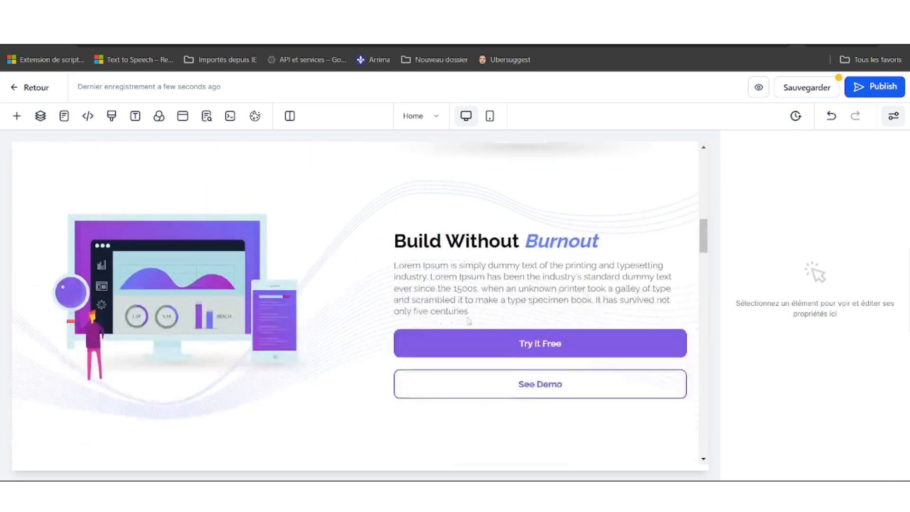
scroll(469, 322, "up", 5)
scroll(468, 321, "up", 8)
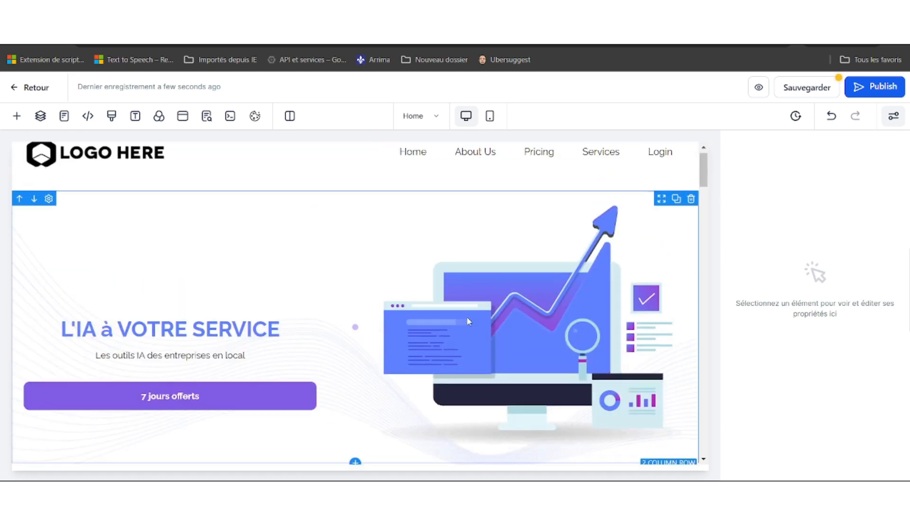
scroll(467, 317, "down", 4)
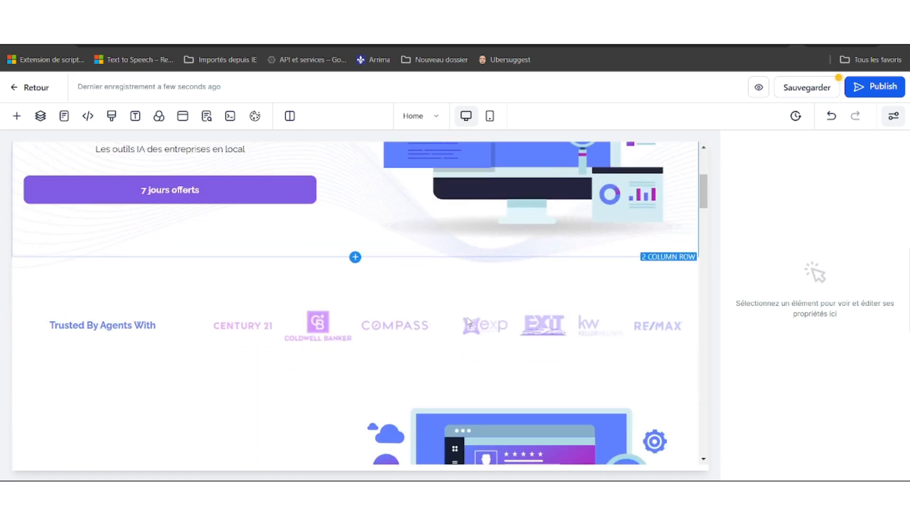
left_click(355, 269)
left_click(168, 202)
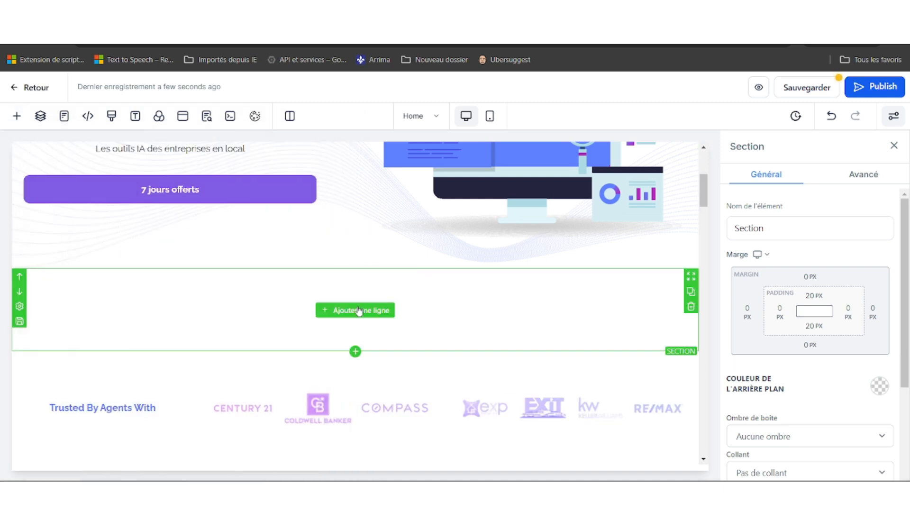
left_click(359, 311)
left_click_drag(282, 222, 381, 299)
Add a headline to the new row's first column with the text "Plan Basic".
left_click(202, 325)
left_click_drag(165, 260, 236, 326)
triple_click(235, 326)
type("pLAN")
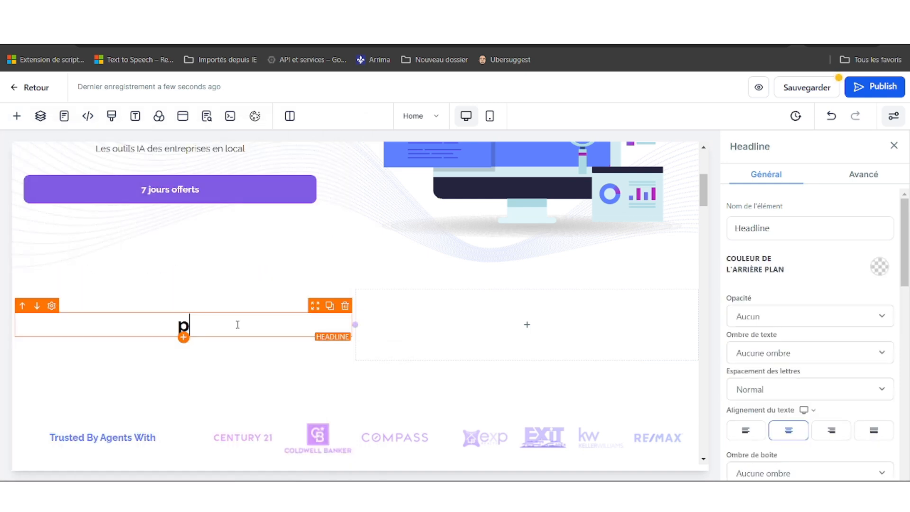
key("BackSpace")
key("BackSpace")
key("BackSpace")
key("BackSpace")
type("Plan Basic")
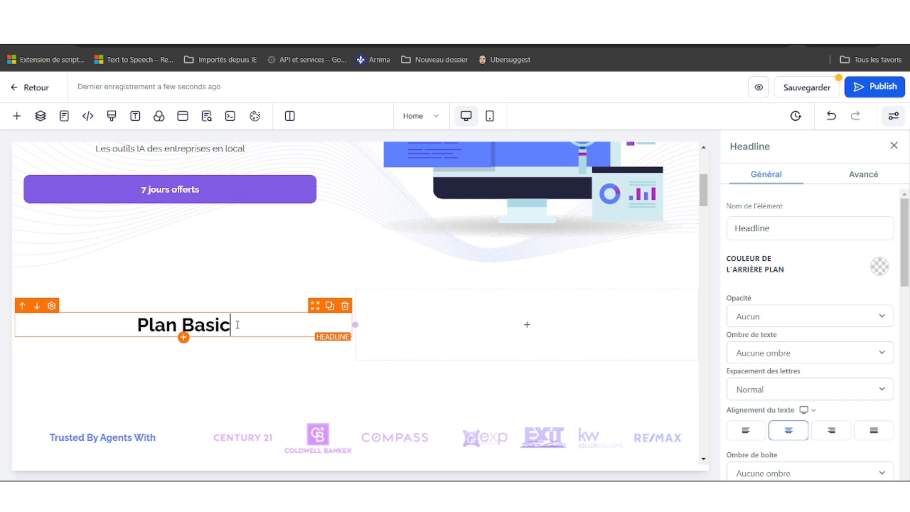
Duplicate the Plan Basic headline and move the copy into the row's second column.
left_click(338, 325)
left_click(331, 303)
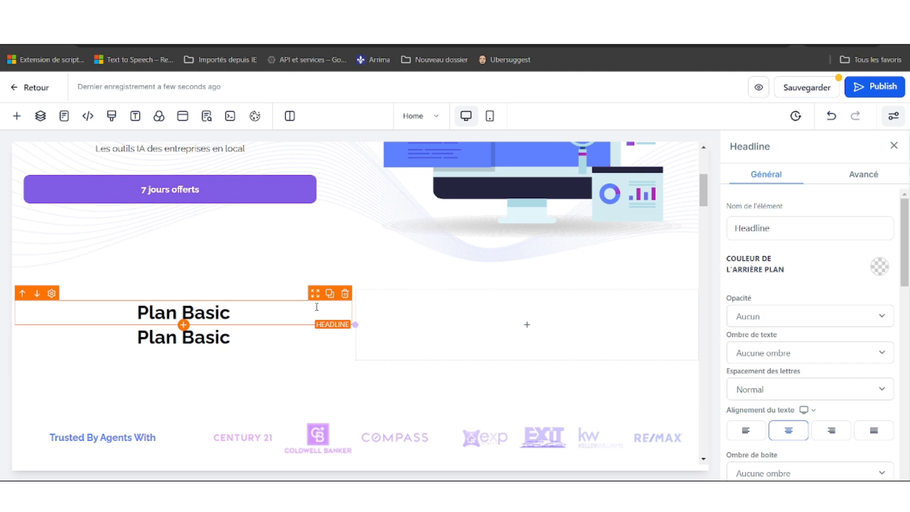
left_click_drag(316, 303, 530, 318)
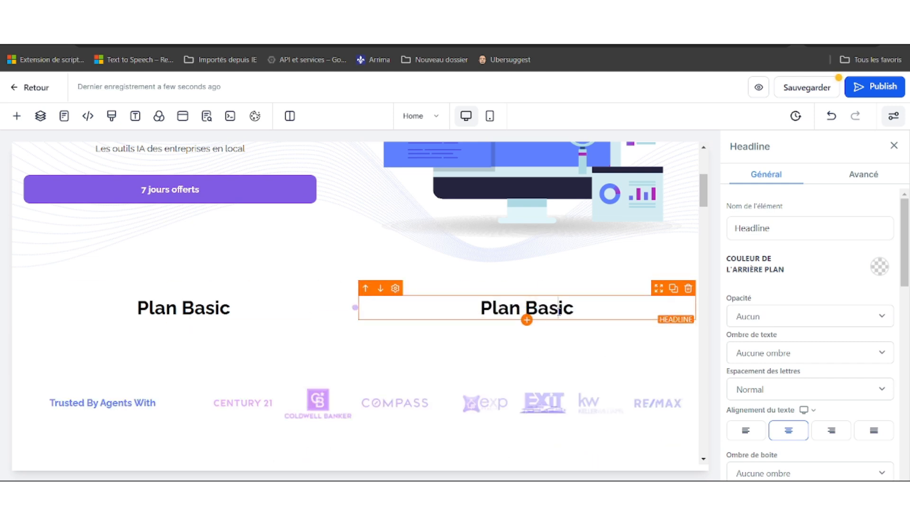
Change the second column's headline text to "Plan Pro".
key("BackSpace")
key("BackSpace")
key("BackSpace")
key("BackSpace")
key("BackSpace")
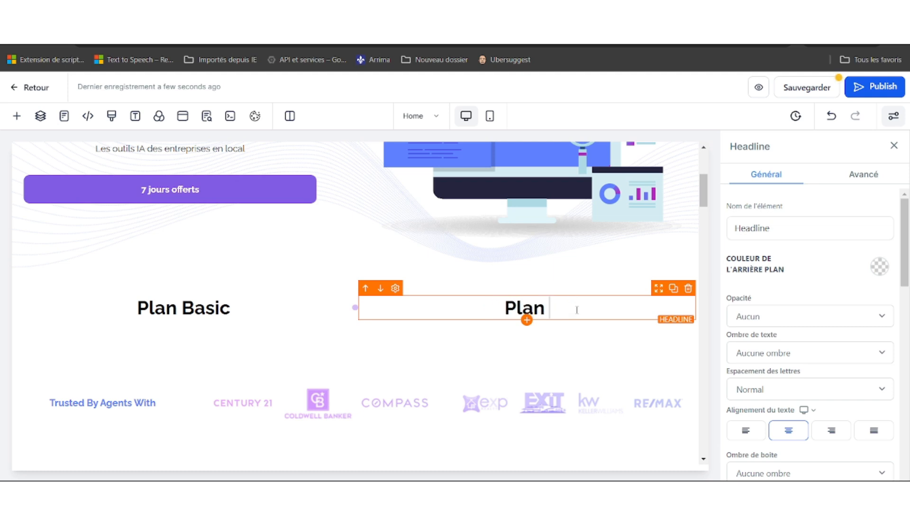
type("Pro")
Add a bullet list under the Plan Basic headline and select its placeholder text.
left_click(190, 313)
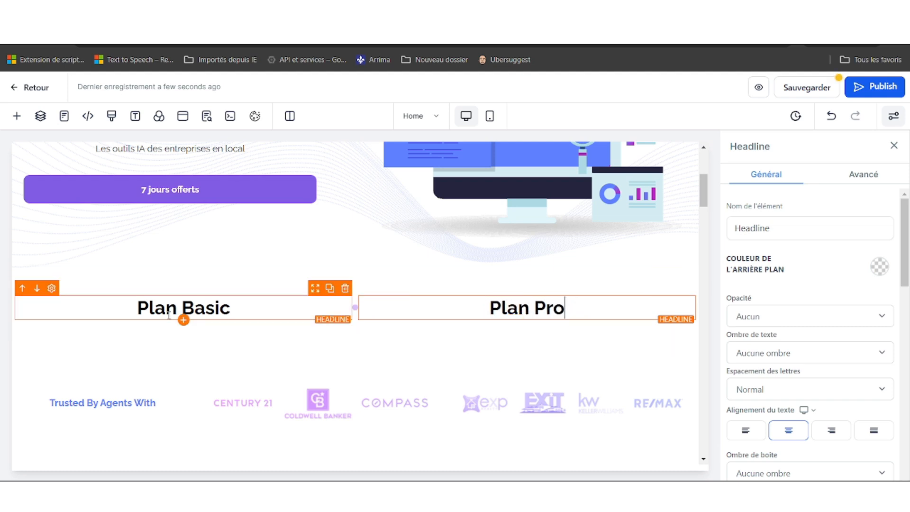
left_click(184, 321)
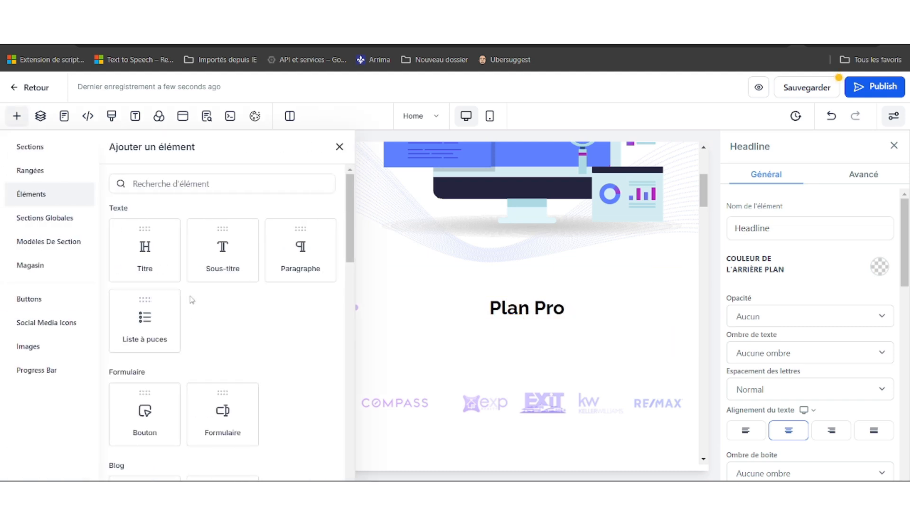
left_click(147, 322)
triple_click(172, 335)
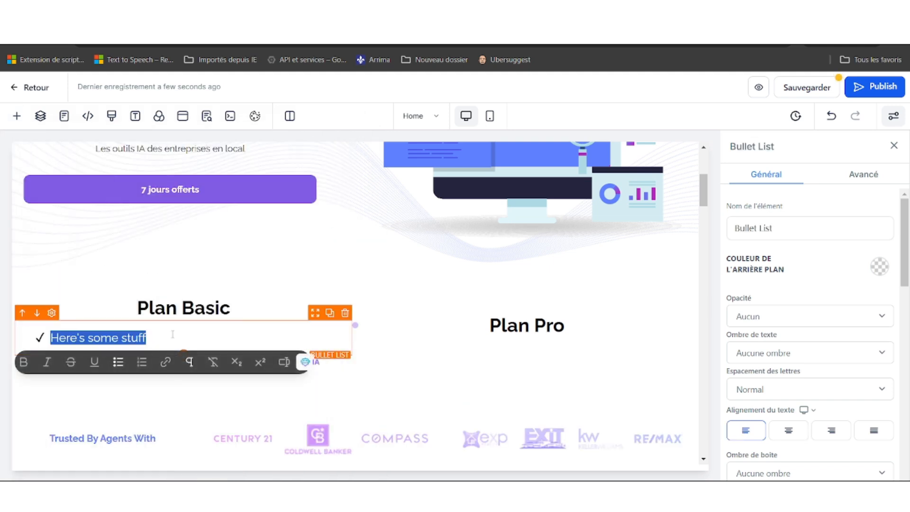
View the website's page list in the other browser tab and dismiss its tax ID notice.
left_click(195, 14)
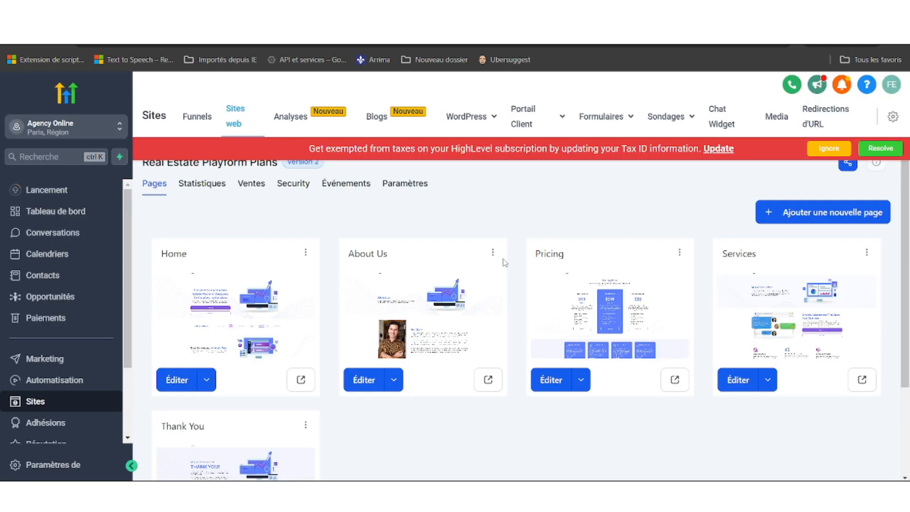
left_click(828, 149)
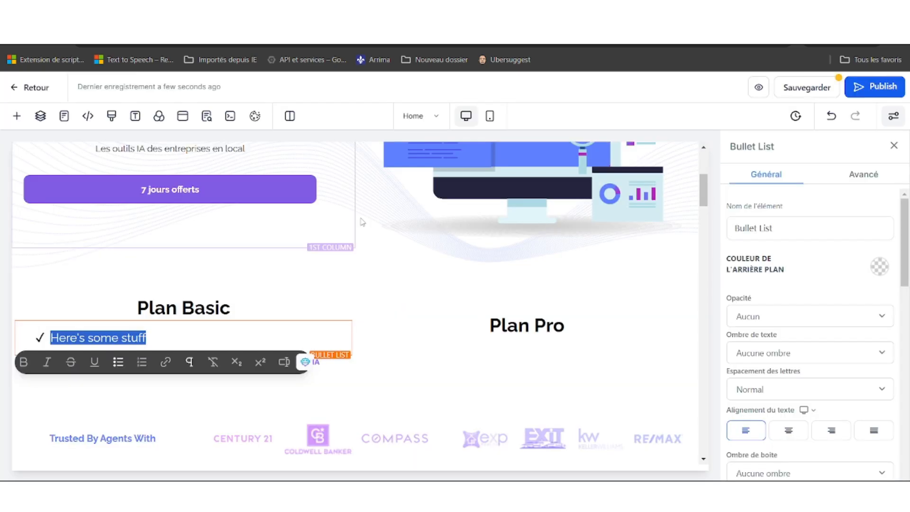
Examine the home page's sections from the hero down to the template's pricing plans, comparing them with the new plan row.
scroll(389, 231, "up", 3)
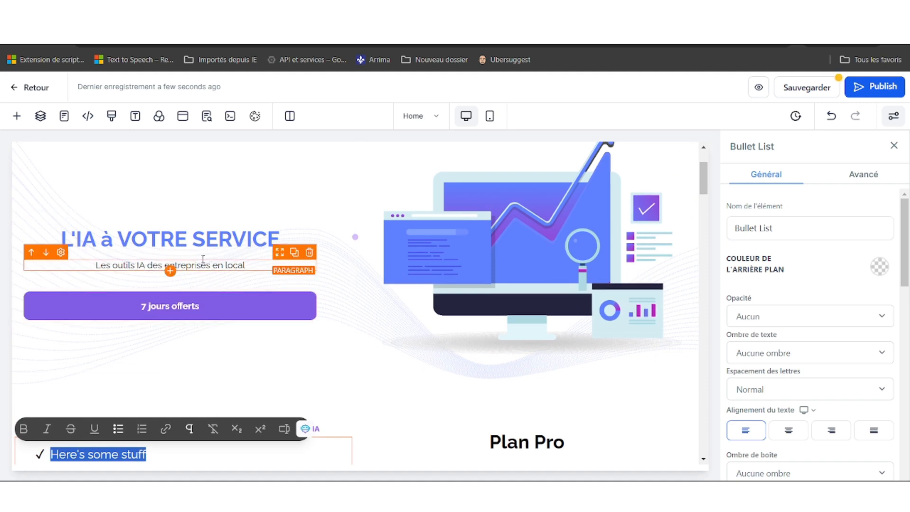
scroll(507, 299, "down", 10)
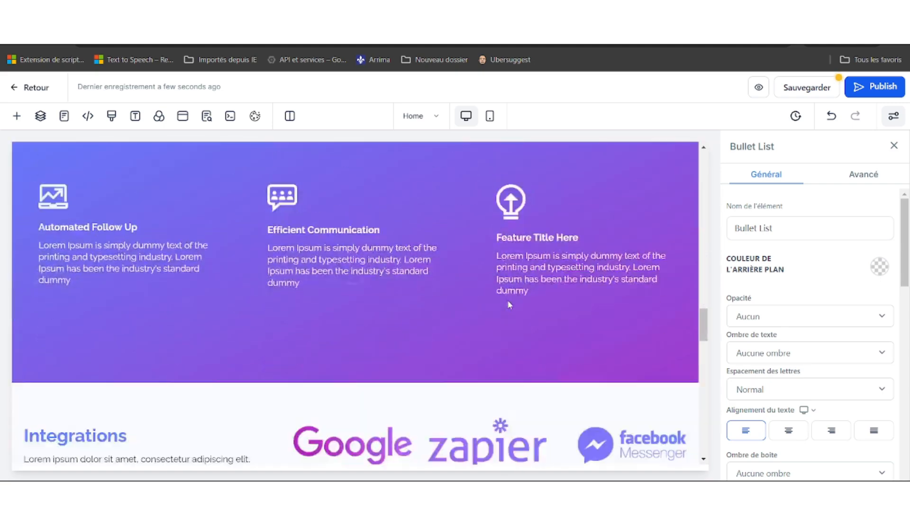
scroll(508, 304, "down", 8)
scroll(508, 303, "up", 5)
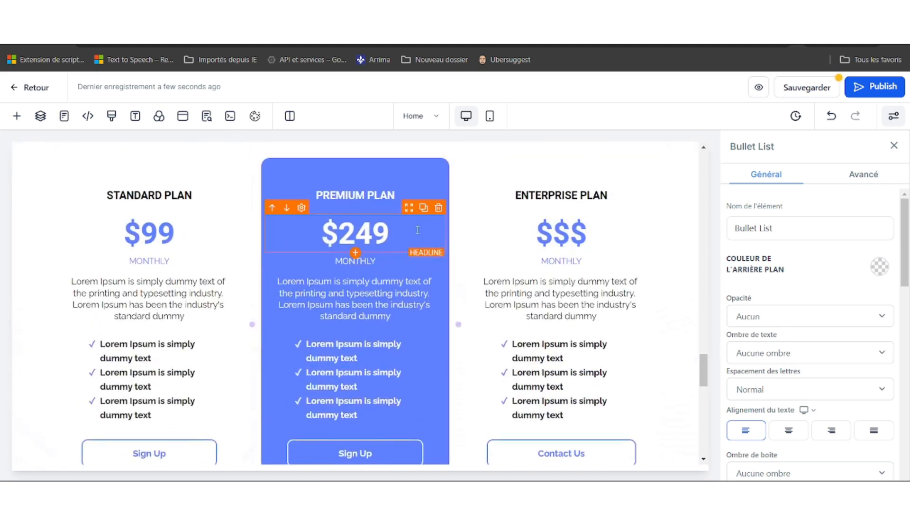
scroll(409, 254, "up", 10)
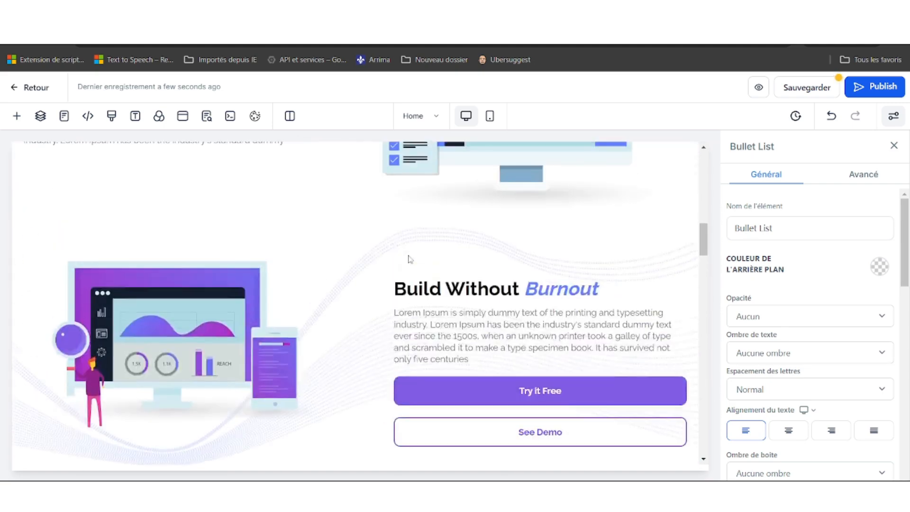
scroll(411, 258, "up", 8)
scroll(410, 258, "down", 5)
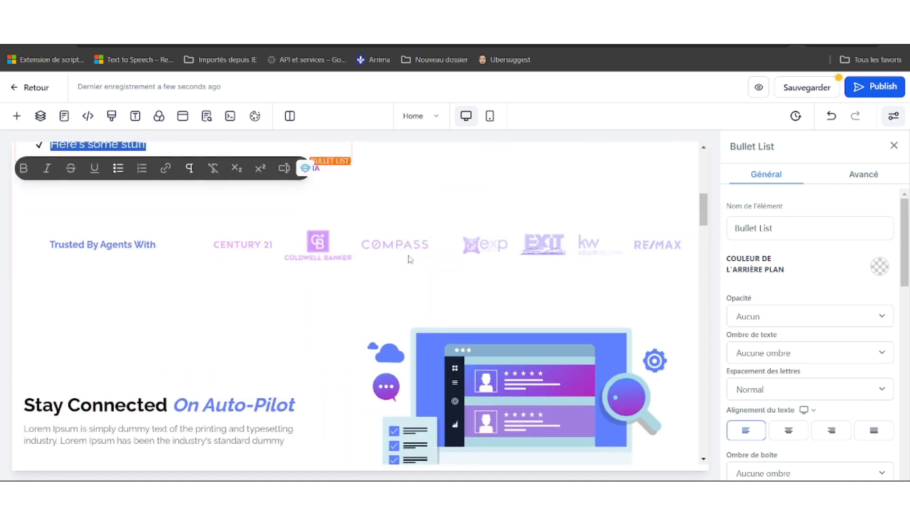
scroll(410, 258, "up", 2)
left_click(412, 237)
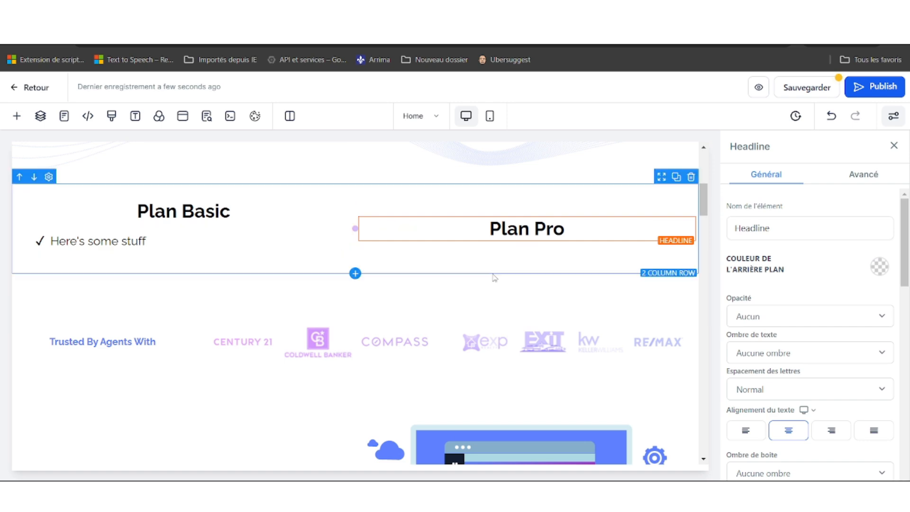
Replace the Standard Plan title in the pricing section with "PLAN BASIC".
scroll(495, 277, "down", 15)
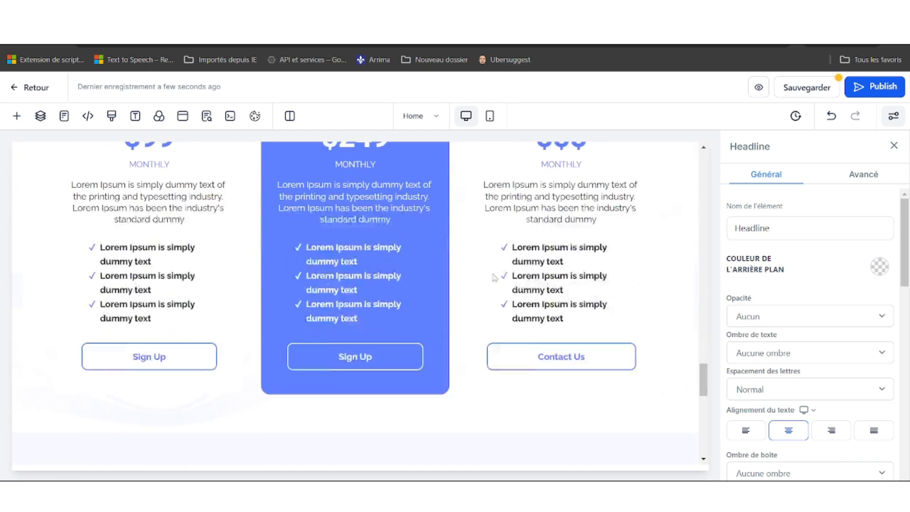
scroll(495, 277, "up", 2)
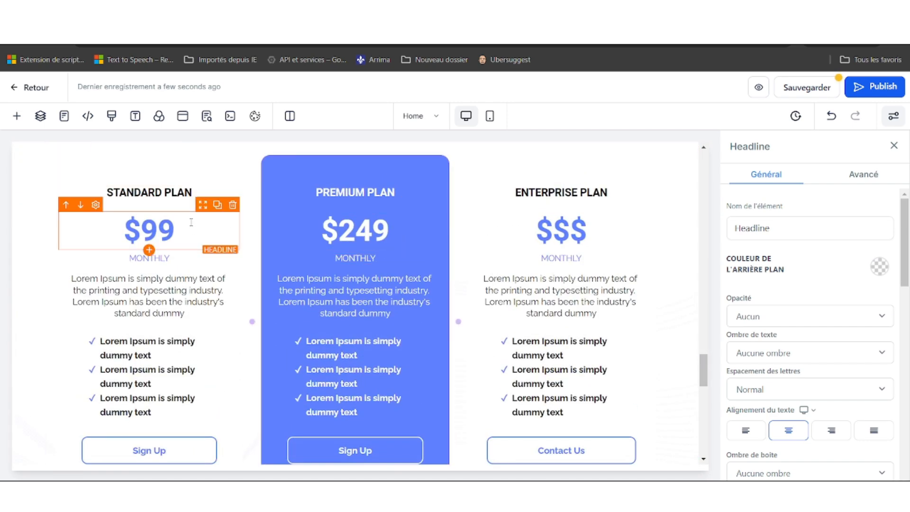
triple_click(180, 188)
type("PAN")
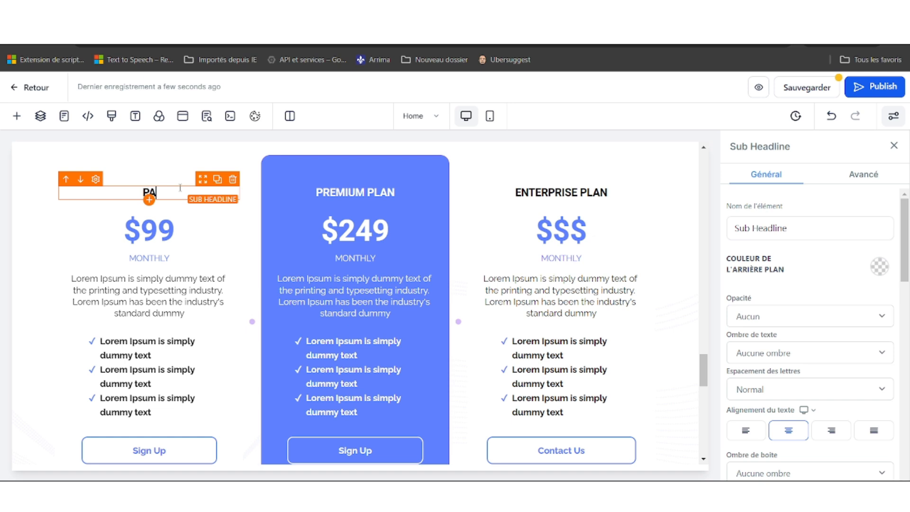
key("BackSpace")
key("BackSpace")
type("LAN BASIC")
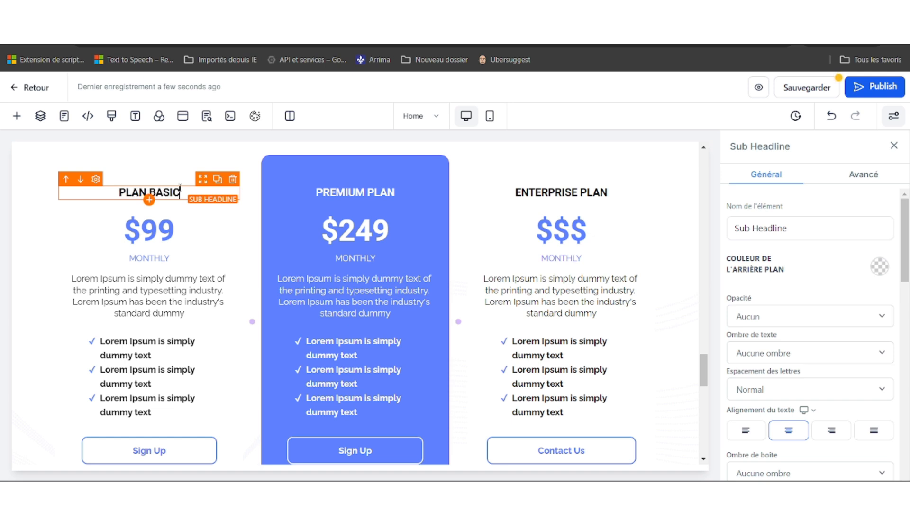
Replace the Premium Plan title with "PALN PRO" and the Enterprise Plan title with "PLAN GOLD".
left_click(386, 195)
double_click(386, 197)
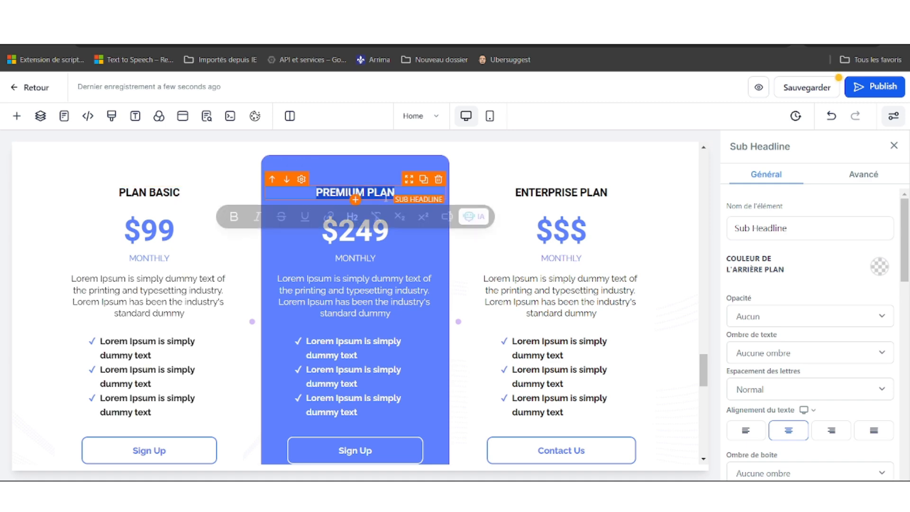
type("PALN PRO")
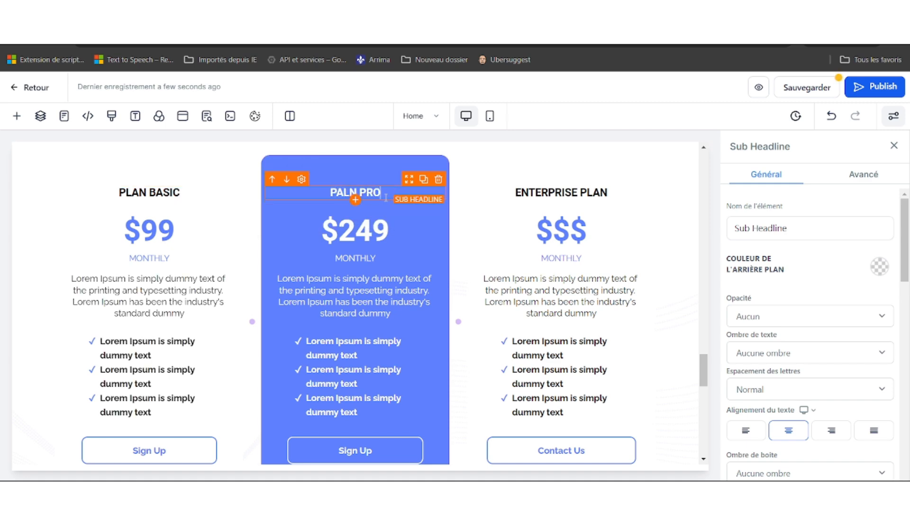
left_click(587, 194)
triple_click(587, 196)
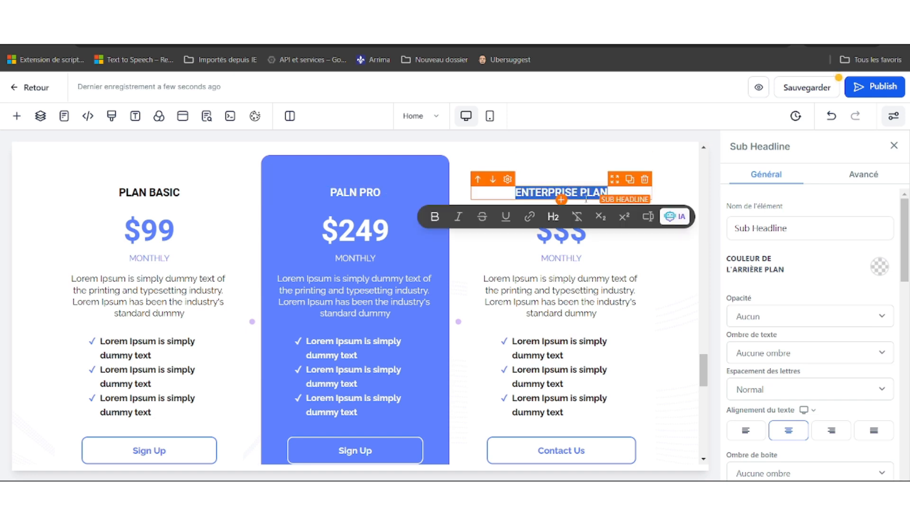
type("PLAN GOLD")
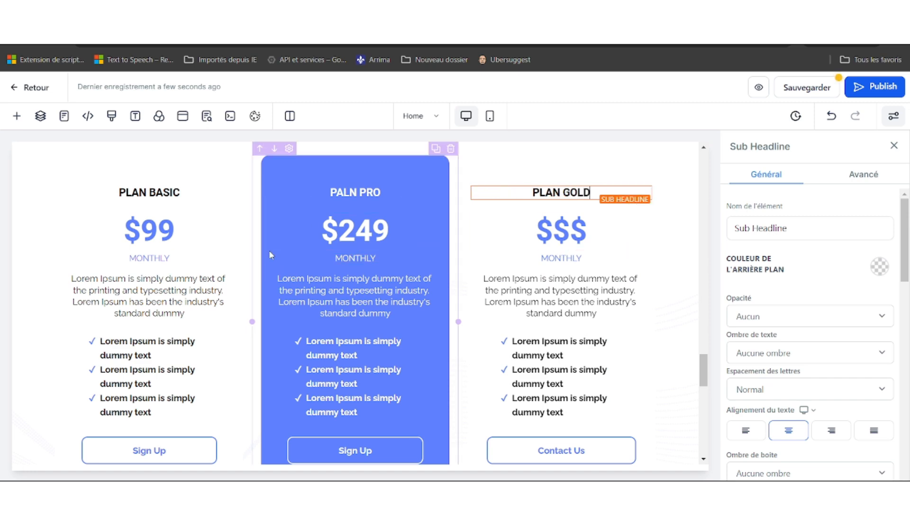
Set the Plan Basic price headline to "67€".
left_click(176, 224)
double_click(176, 224)
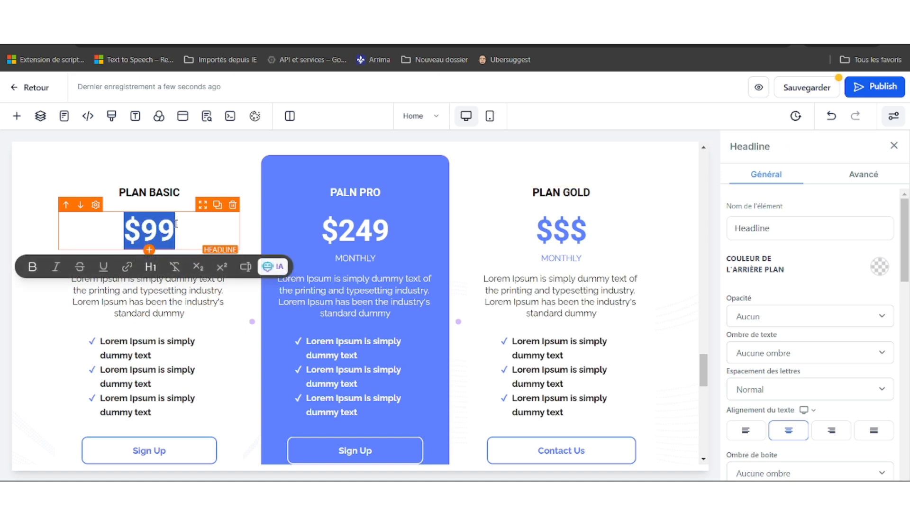
type("-è")
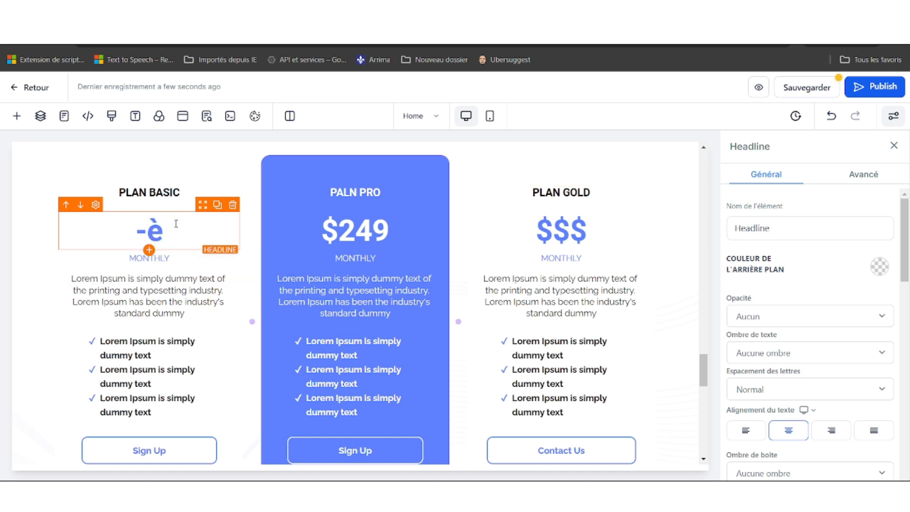
key("BackSpace")
key("BackSpace")
type("67")
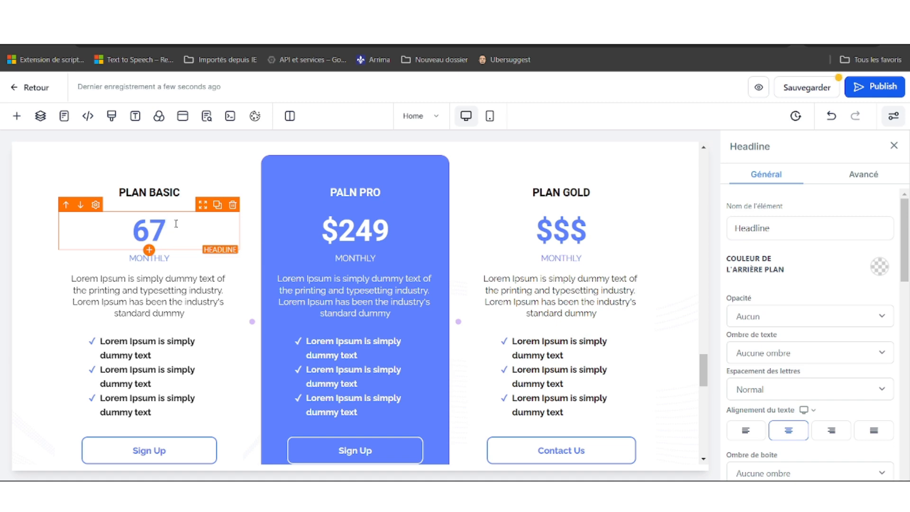
type("€")
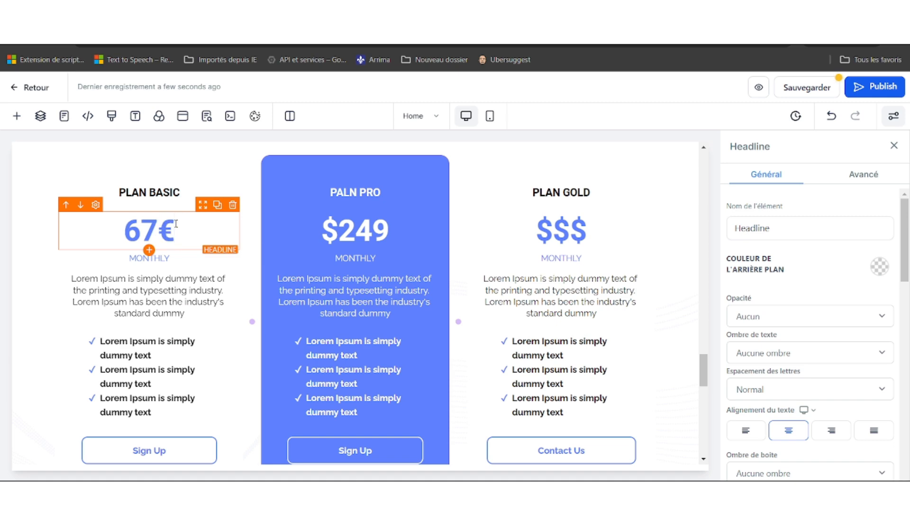
Set the price headline of the middle, blue plan to "97€".
left_click(385, 228)
double_click(385, 228)
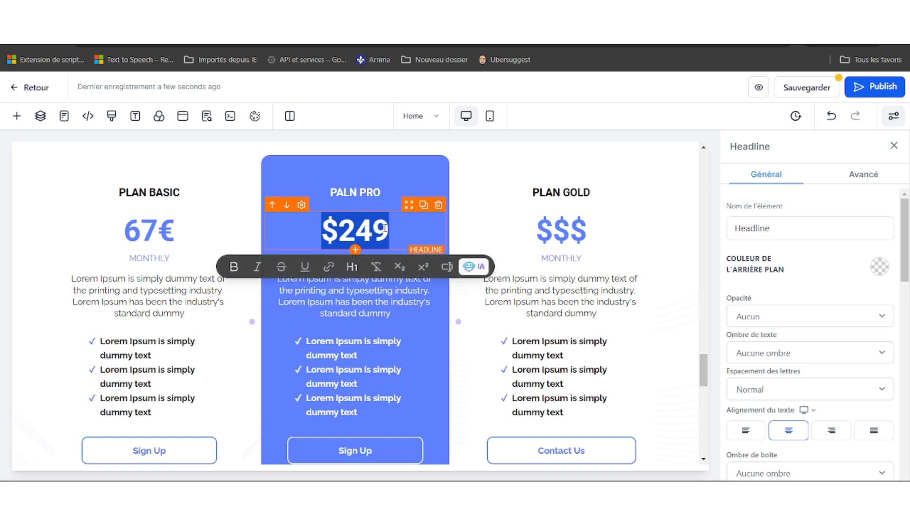
type("97")
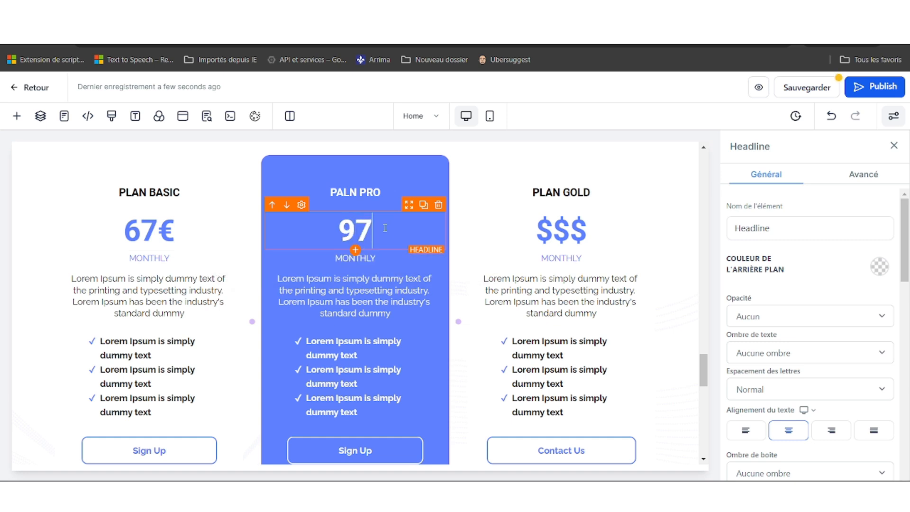
type("€")
double_click(172, 255)
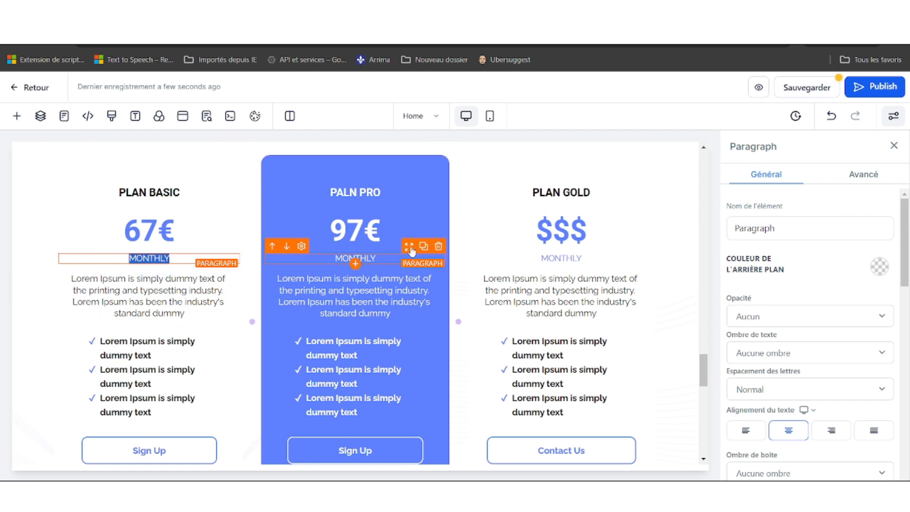
Replace the Plan Basic placeholder bullets with "IA sur sms", "IA facebook" and "IA Instagram".
scroll(355, 260, "down", 1)
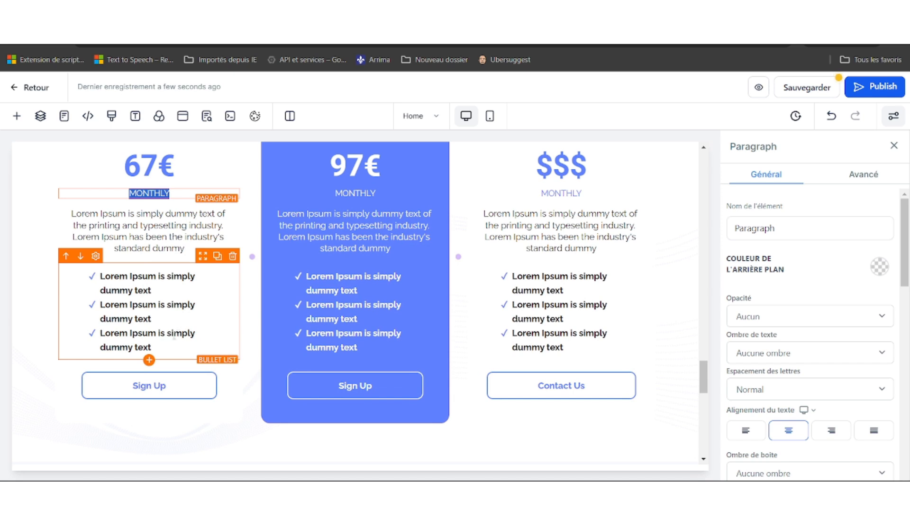
left_click_drag(152, 348, 99, 276)
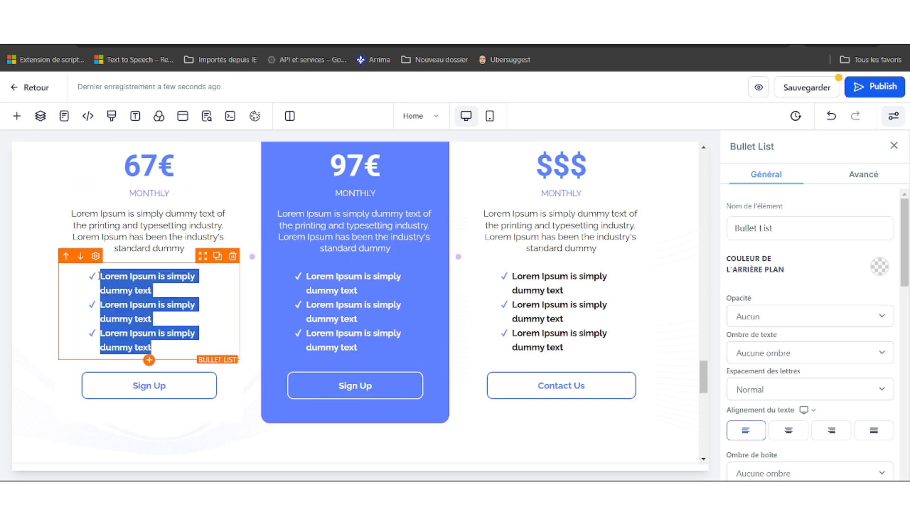
key("BackSpace")
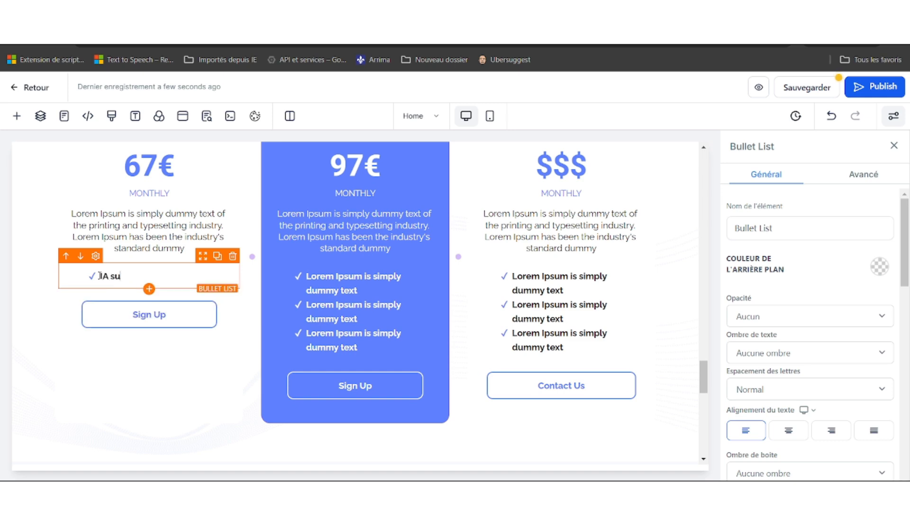
type("IA sur sms")
key("Return")
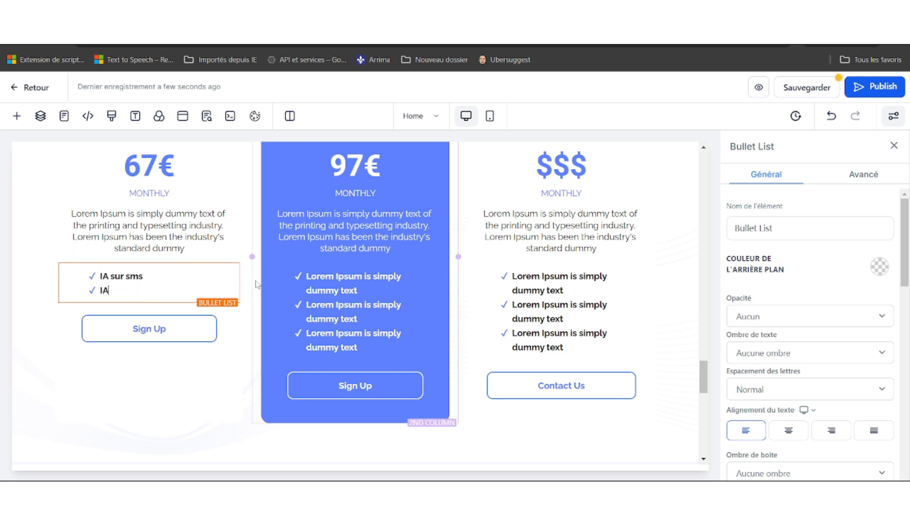
type("IA facebook")
key("Return")
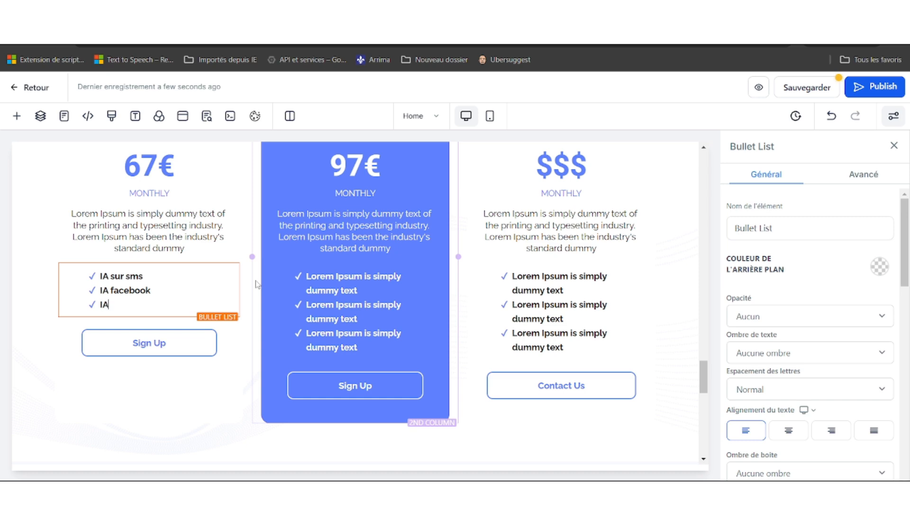
type("IA Instagram")
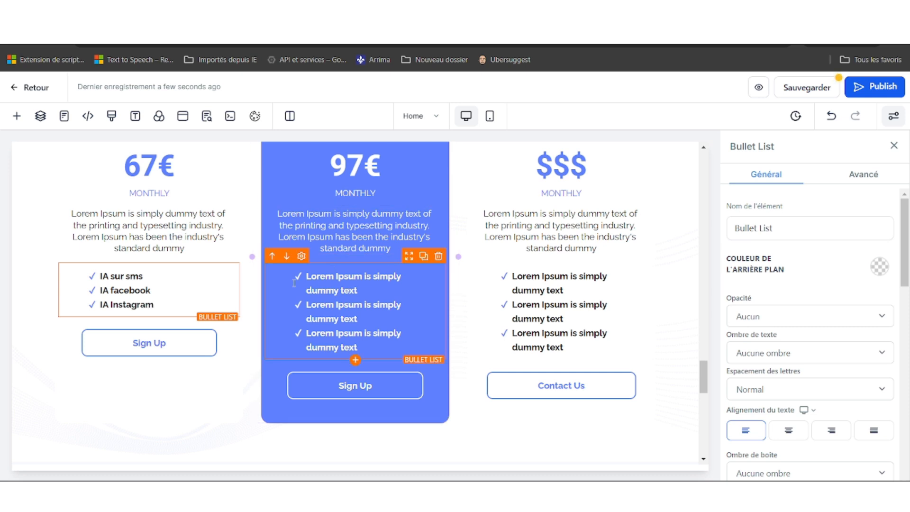
Copy the three Plan Basic bullets over the placeholder bullet list of the blue plan.
left_click_drag(365, 346, 304, 276)
left_click_drag(156, 304, 97, 277)
key("ctrl+c")
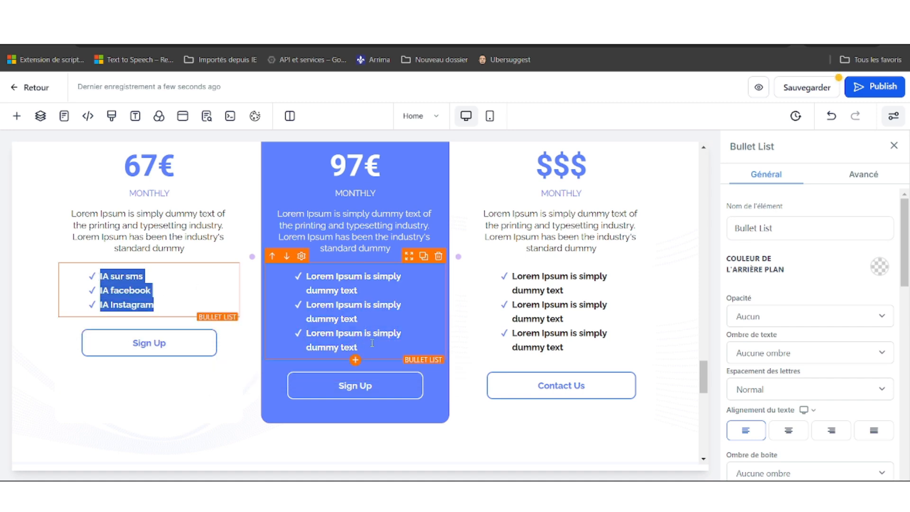
left_click_drag(372, 343, 299, 282)
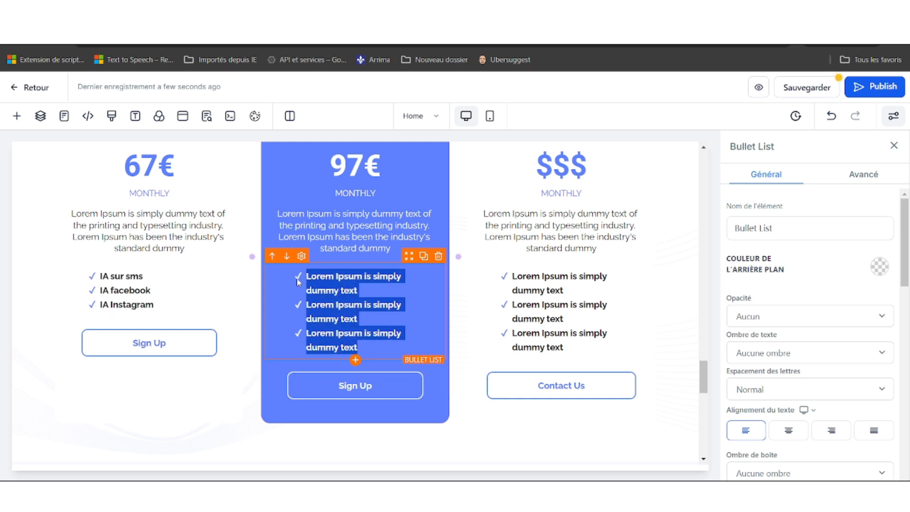
key("ctrl+v")
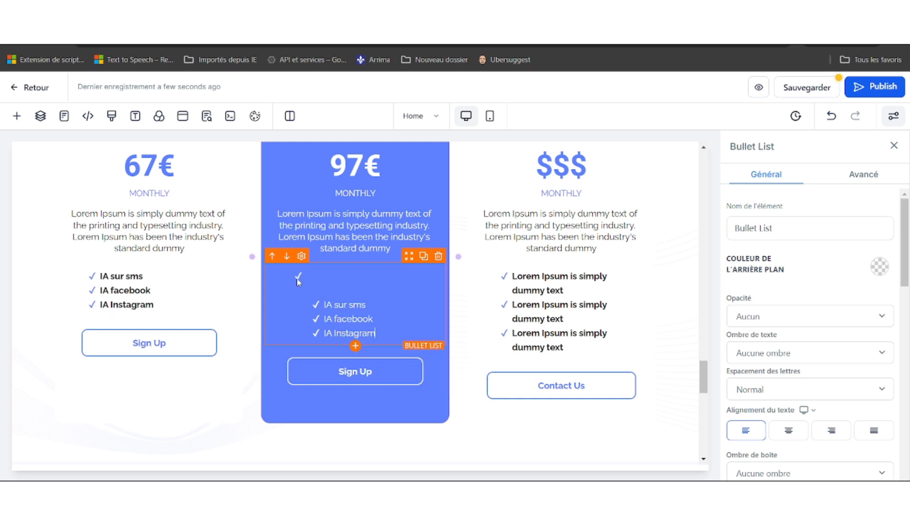
Remove the empty bullet and the extra indentation from the blue plan's list, keeping each of the three pasted items on its own line.
left_click(324, 305)
key("BackSpace")
key("BackSpace")
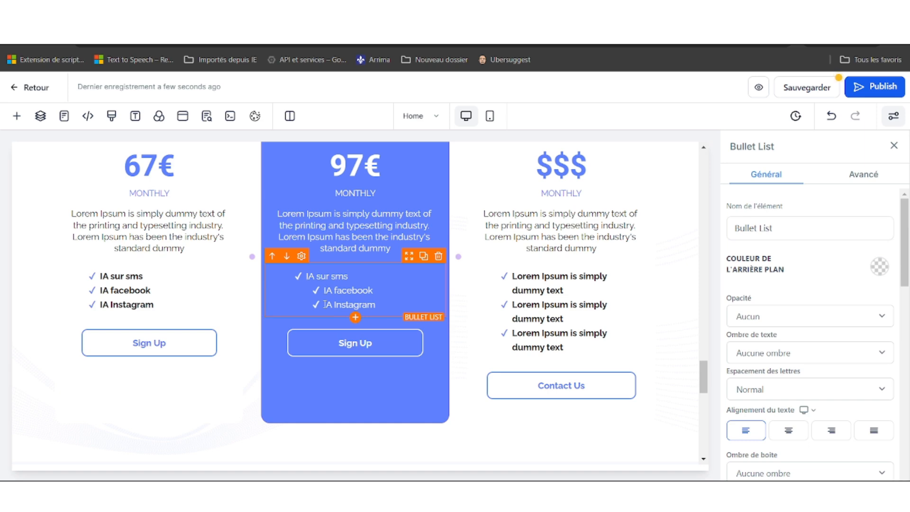
key("BackSpace")
key("BackSpace")
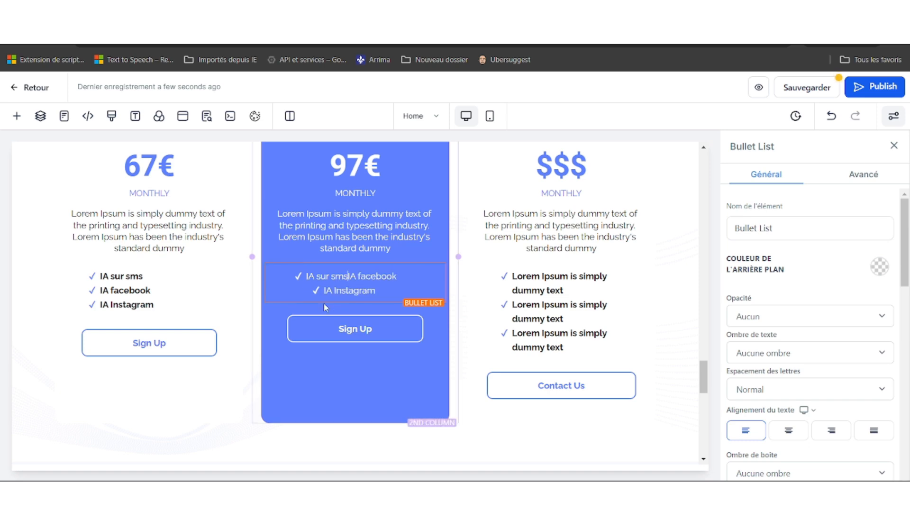
key("Return")
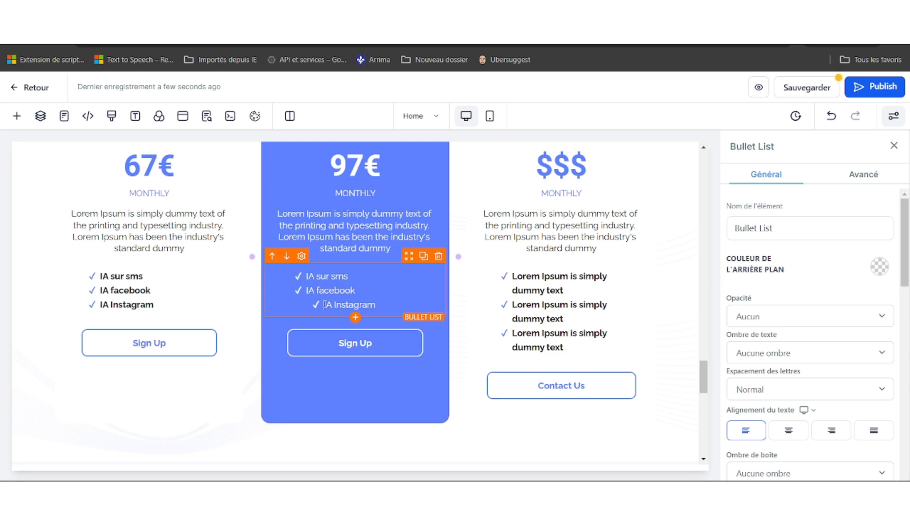
key("BackSpace")
key("BackSpace")
key("Return")
Add the bullets "Chat Bot IA", "IA WHATSAPP" and "Email marketing" to the end of the blue plan's list.
key("Return")
type("Chat Bot IA")
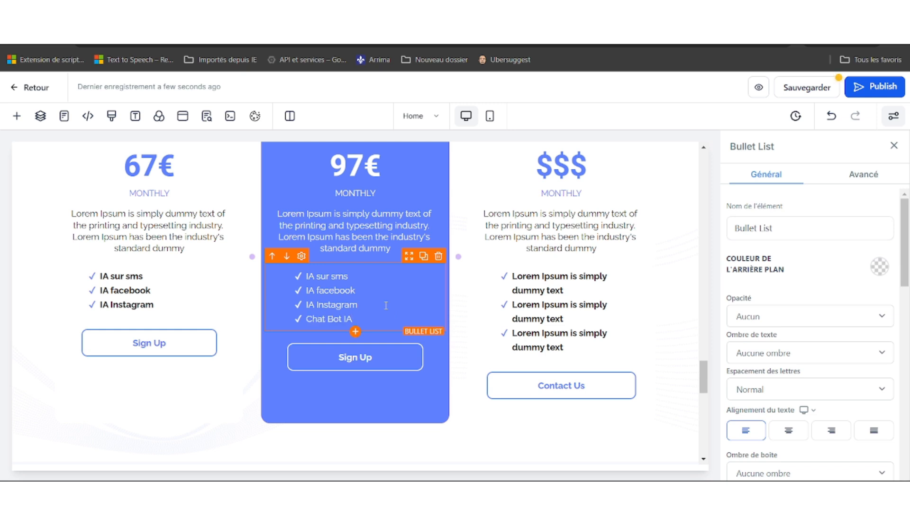
key("Return")
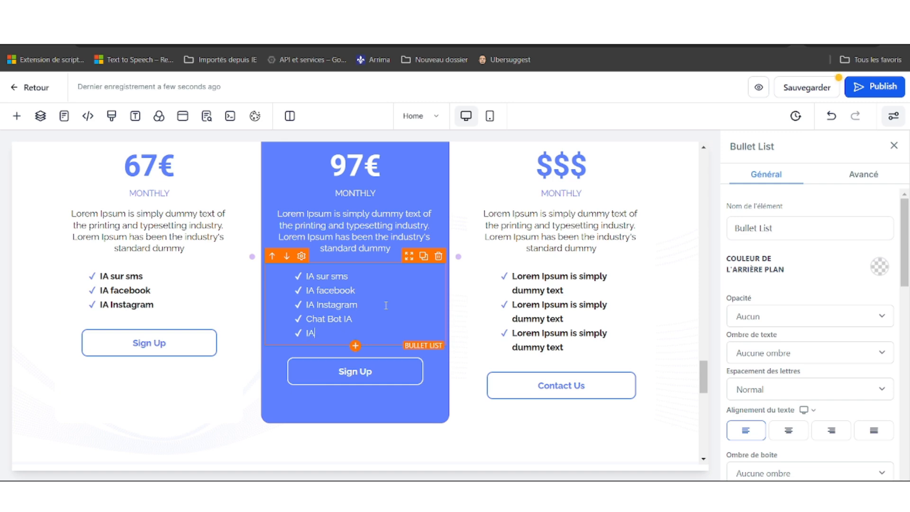
type("IA WHATSAPP")
key("Return")
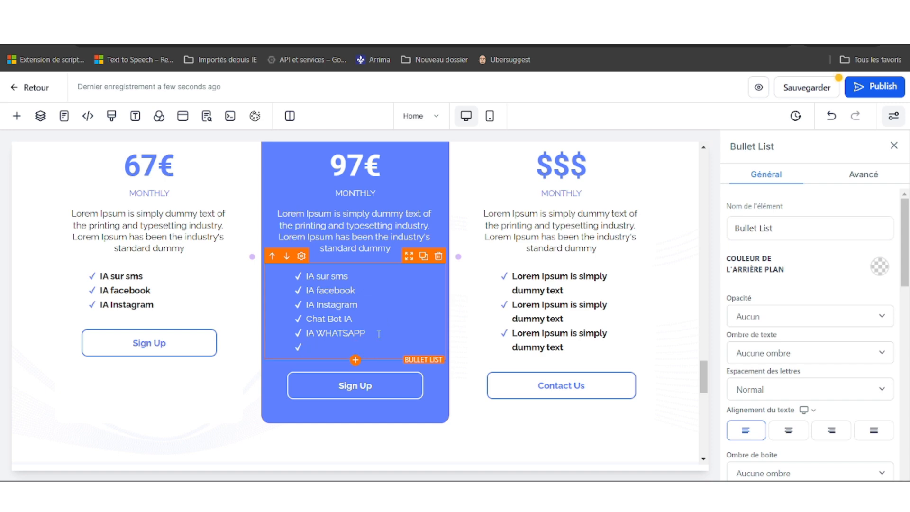
type("Email marketing")
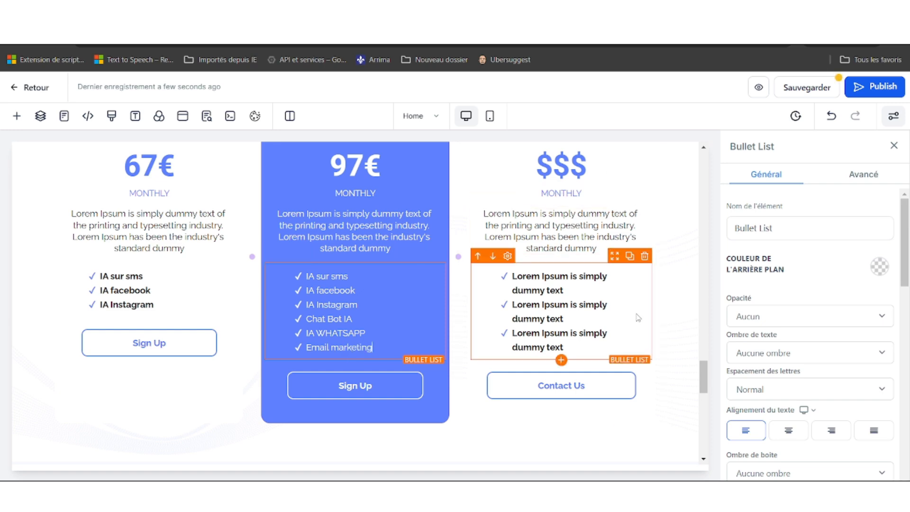
Save the home page and close the SEO metadata settings.
scroll(636, 312, "up", 1)
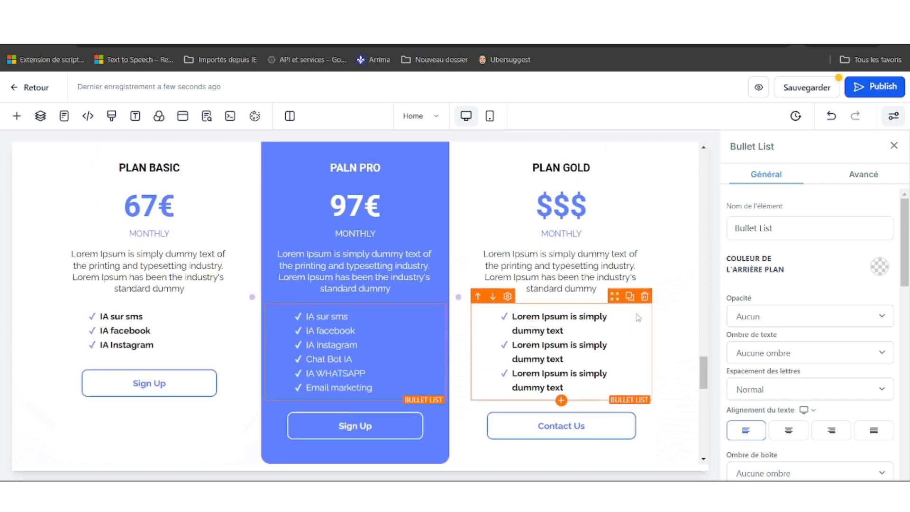
left_click(818, 96)
left_click(577, 326)
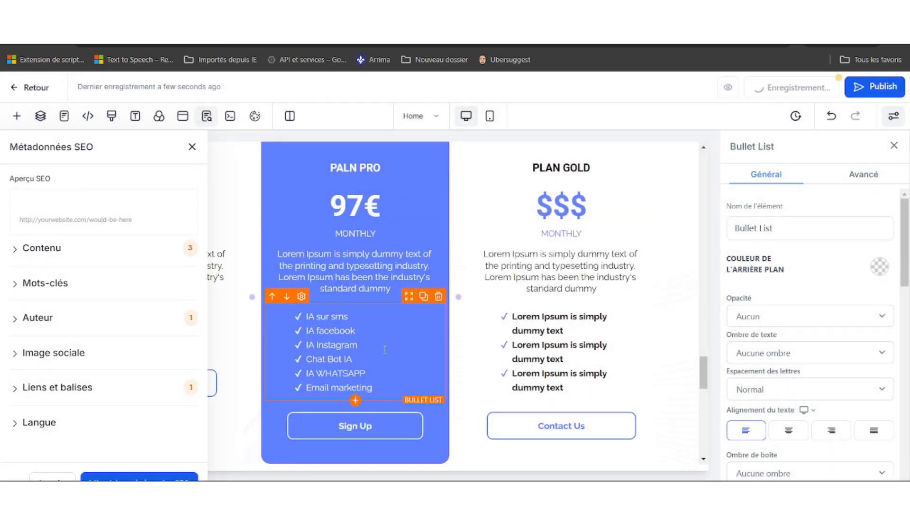
double_click(194, 153)
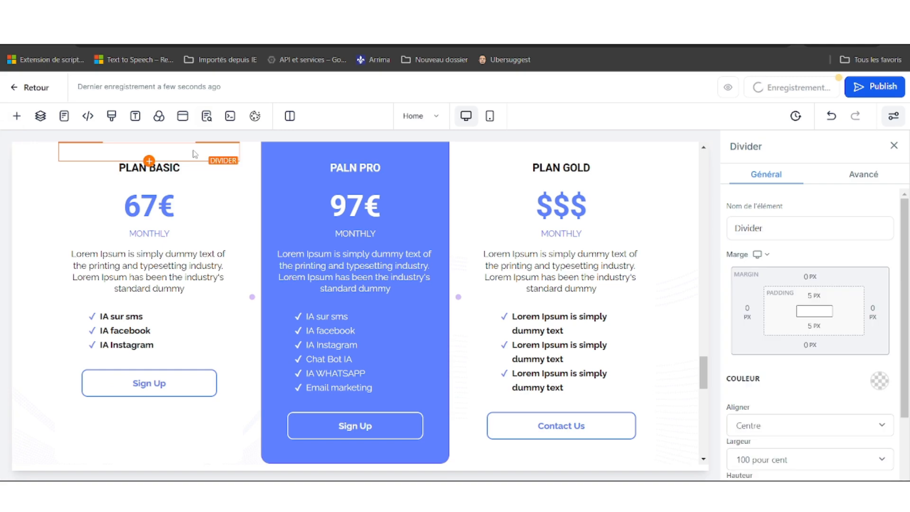
scroll(430, 259, "up", 2)
scroll(430, 260, "down", 7)
scroll(431, 259, "up", 4)
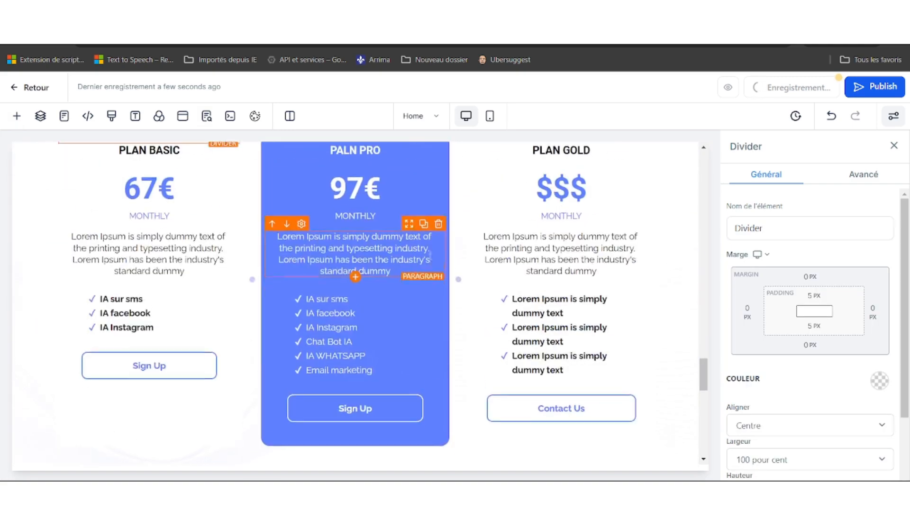
scroll(430, 257, "down", 5)
scroll(430, 256, "up", 3)
scroll(431, 256, "up", 3)
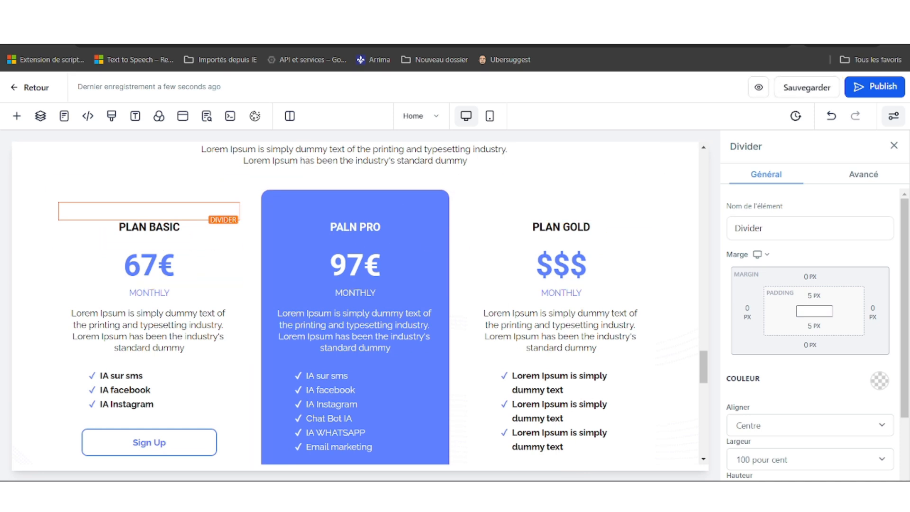
Return to the website's page list in the other browser tab and switch from the Agency Online sub-account to agency mode.
left_click(238, 11)
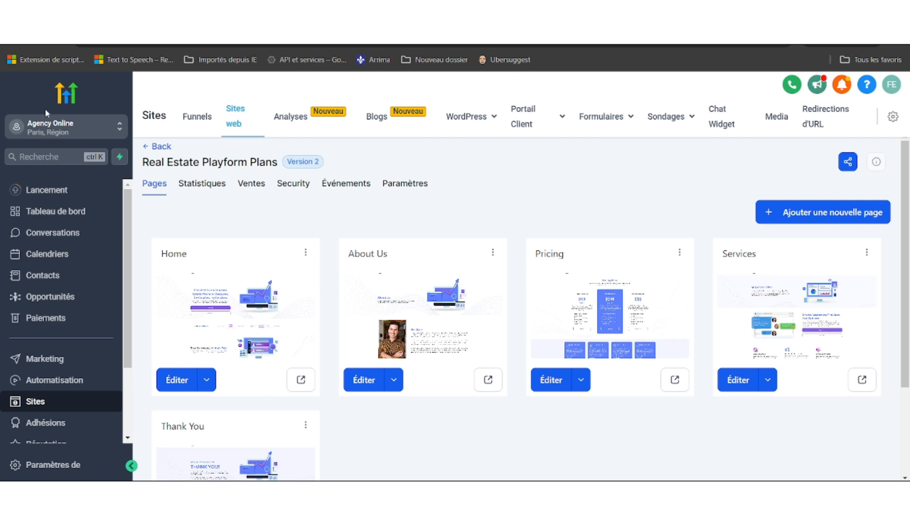
left_click(86, 137)
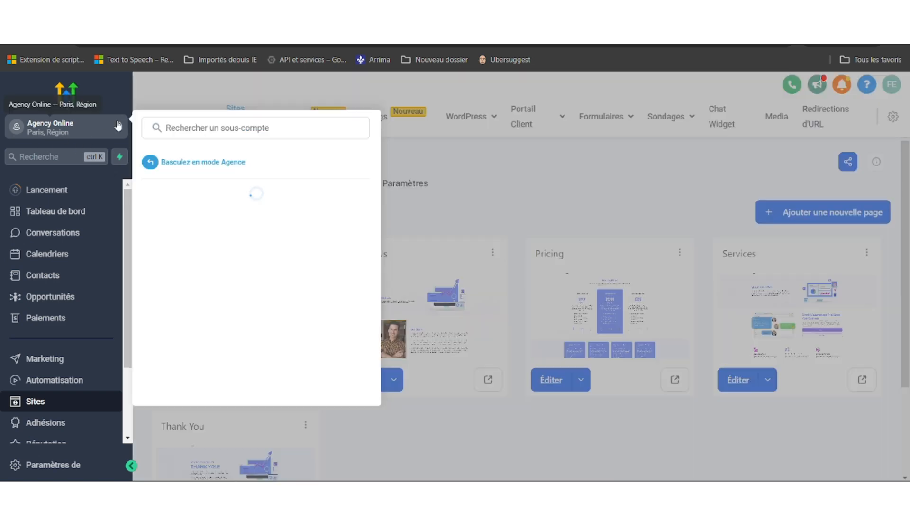
left_click(195, 162)
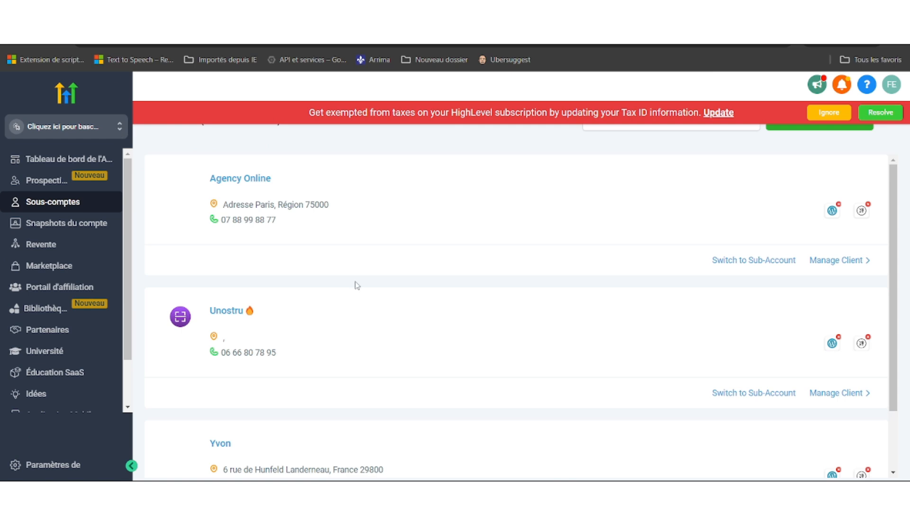
Dismiss the tax ID notice, then search Google for "qrcode en corse" in a private window and try the chat widget on the UnOstru site.
left_click(828, 114)
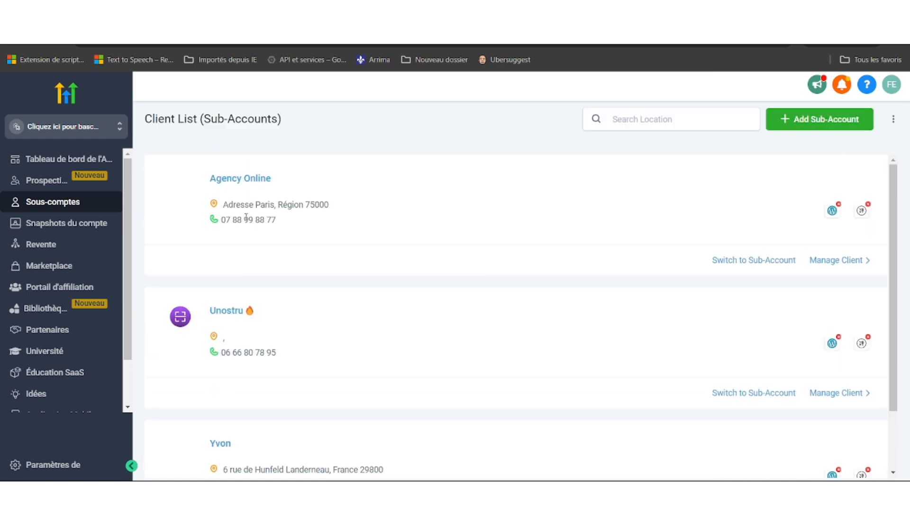
key("ctrl+shift+n")
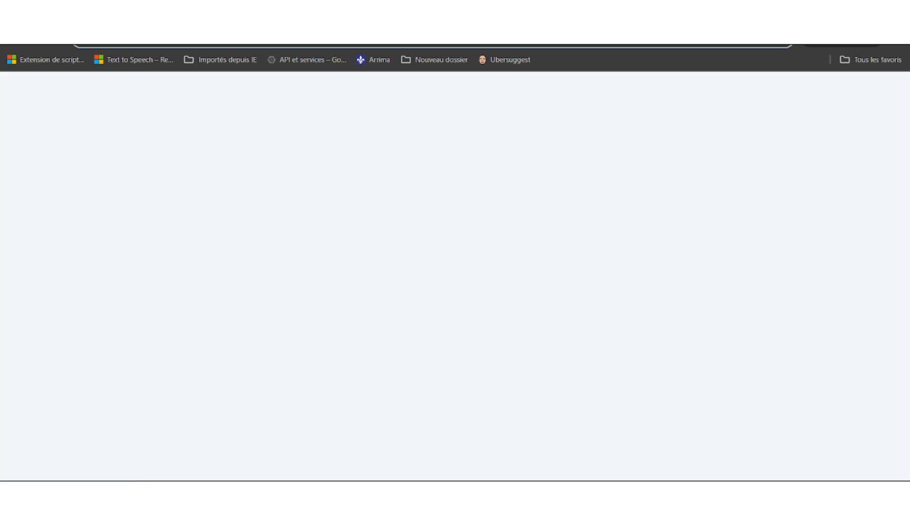
type("qrcode en corse")
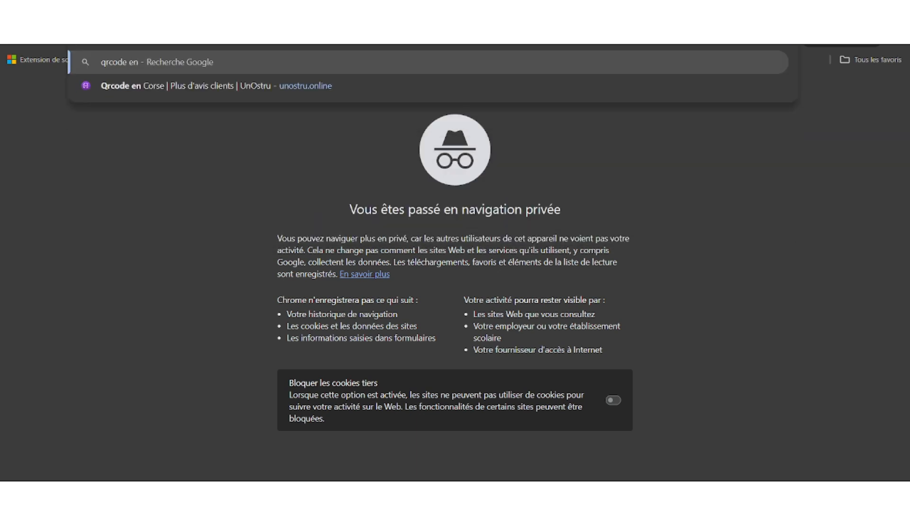
key("Return")
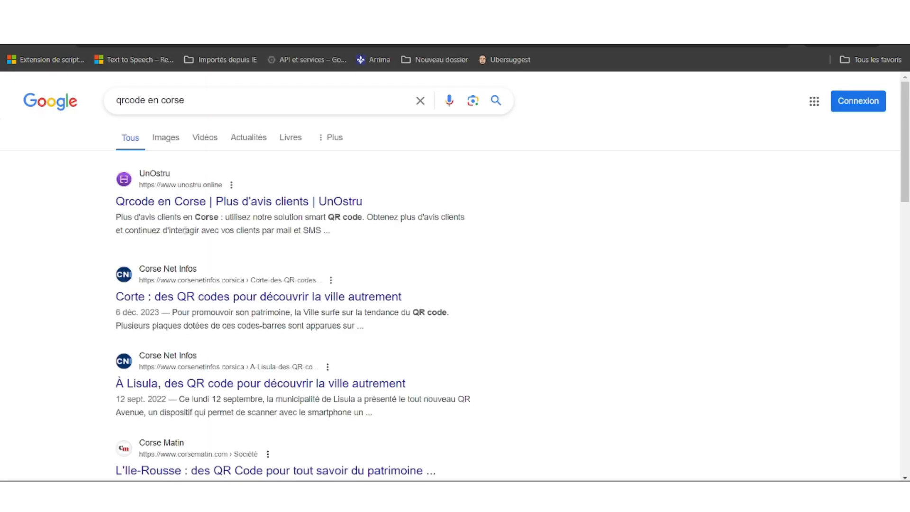
left_click(237, 209)
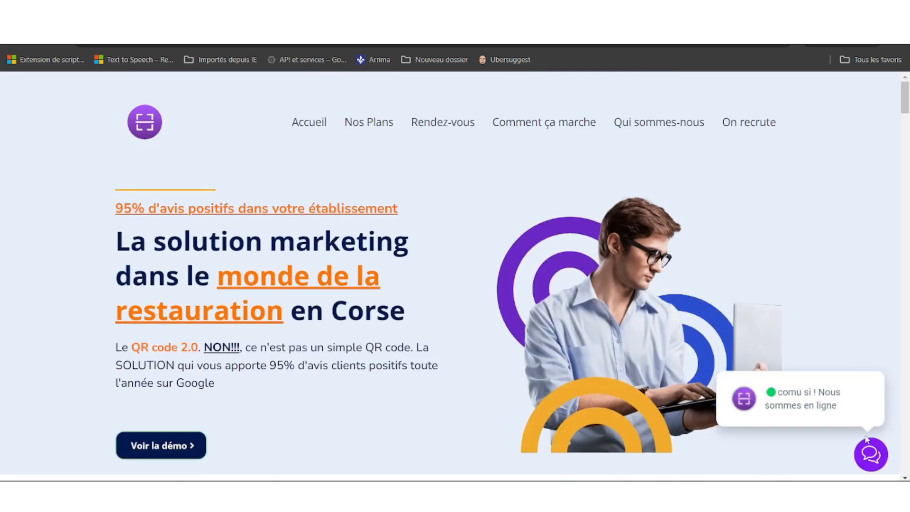
left_click(872, 454)
left_click(874, 458)
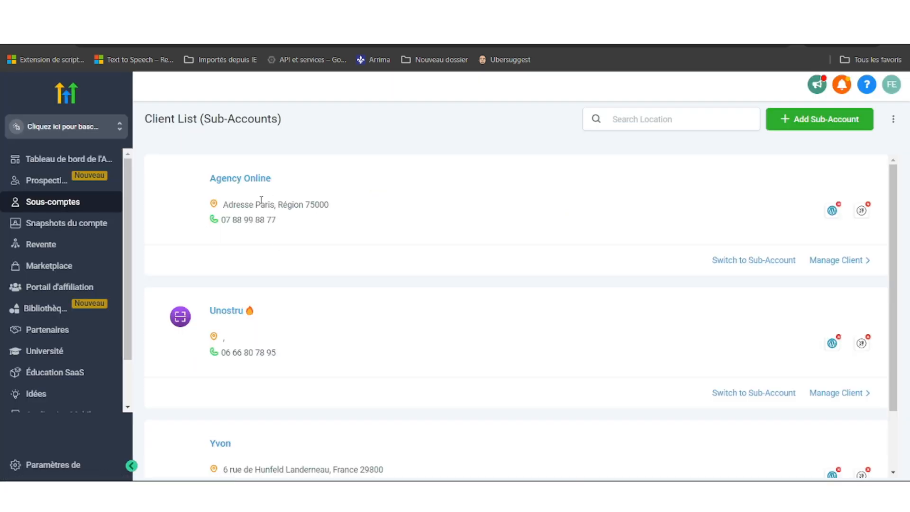
Look through the agency's client list of sub-accounts.
scroll(294, 374, "down", 1)
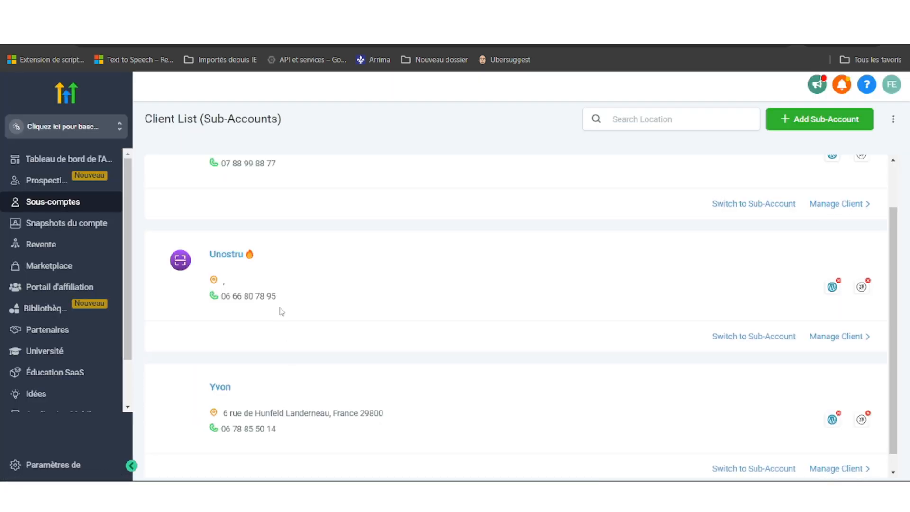
scroll(280, 311, "up", 1)
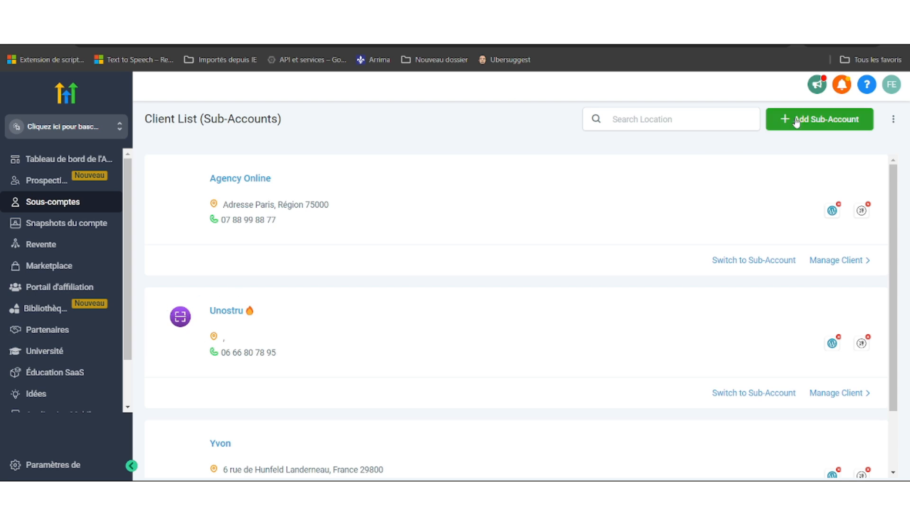
scroll(301, 269, "down", 2)
scroll(459, 187, "up", 1)
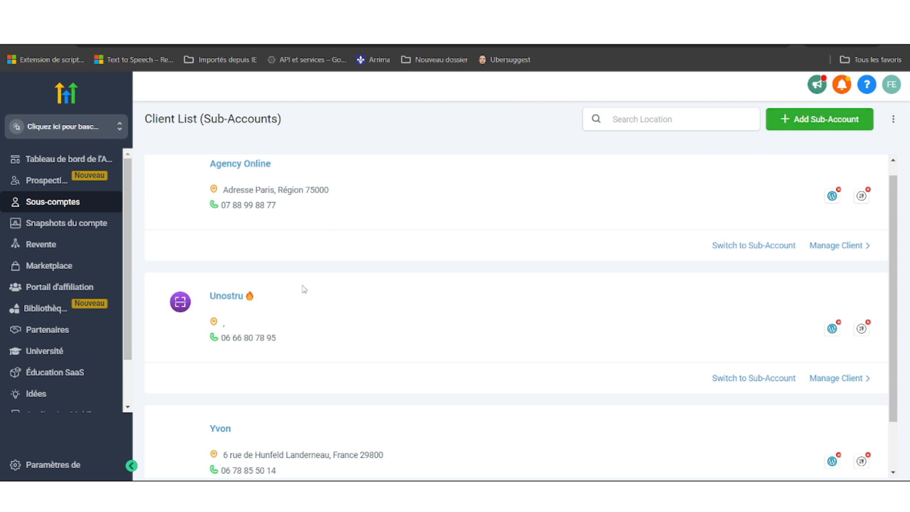
scroll(313, 256, "down", 1)
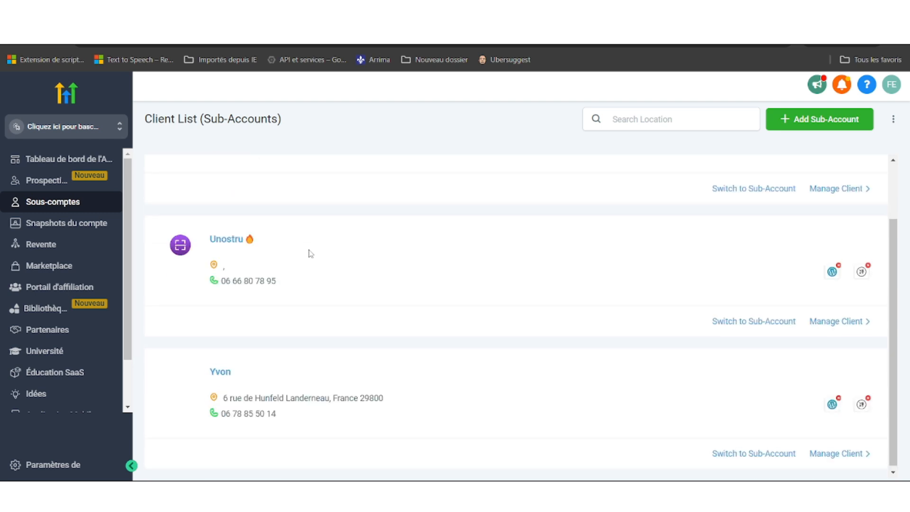
scroll(311, 253, "up", 1)
scroll(310, 253, "down", 1)
scroll(311, 254, "up", 1)
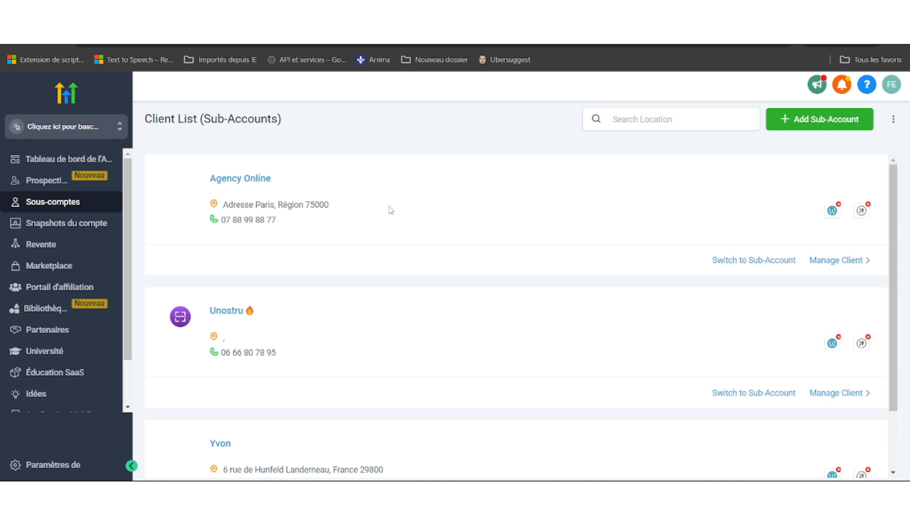
Open the Agency Online client record, switch to that sub-account and dismiss the tax ID notice.
left_click(234, 187)
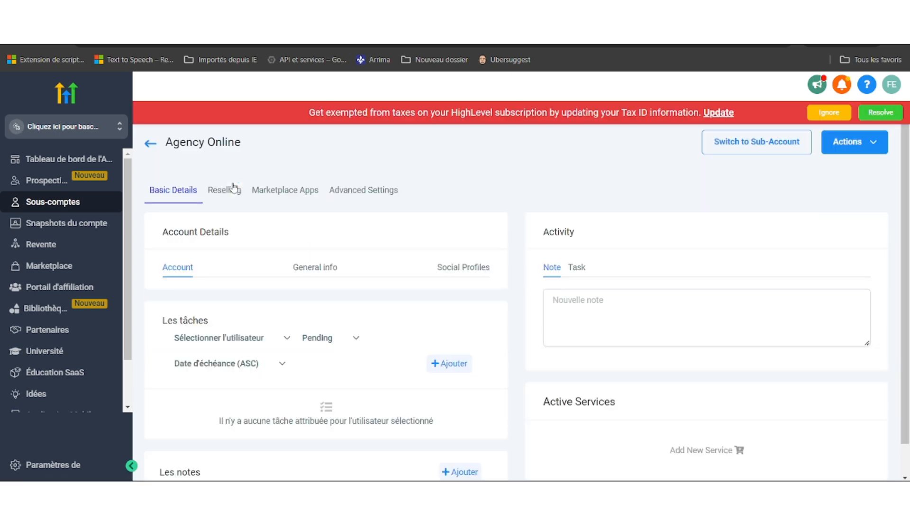
left_click(767, 153)
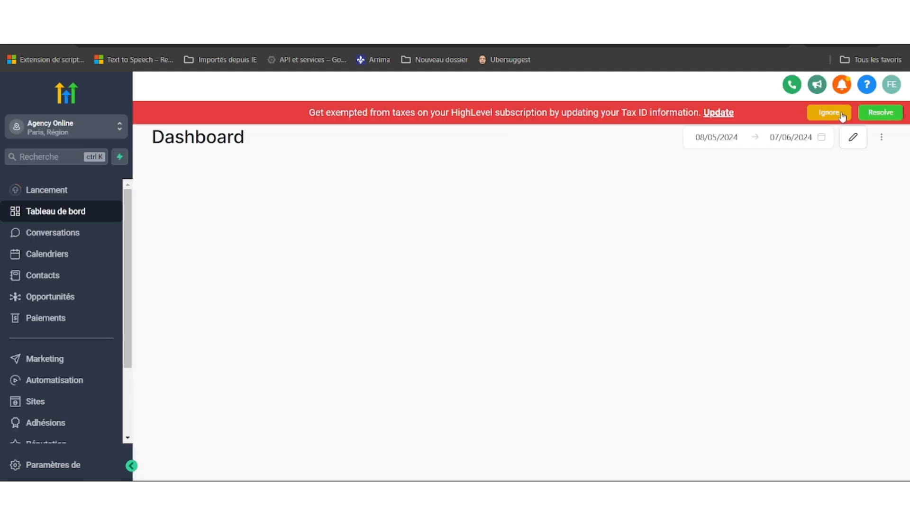
left_click(840, 112)
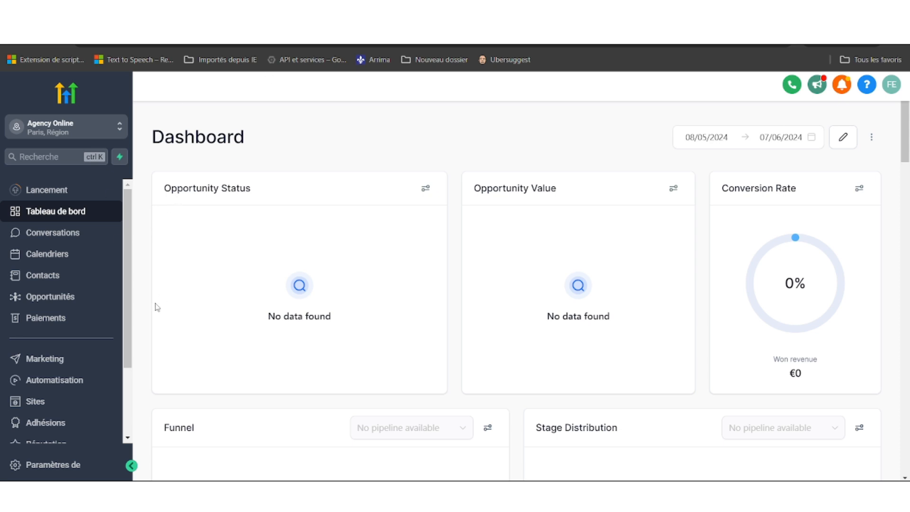
Open the sub-account's Conversation AI settings and set the bot preference to Auto Pilot (beta).
left_click(52, 468)
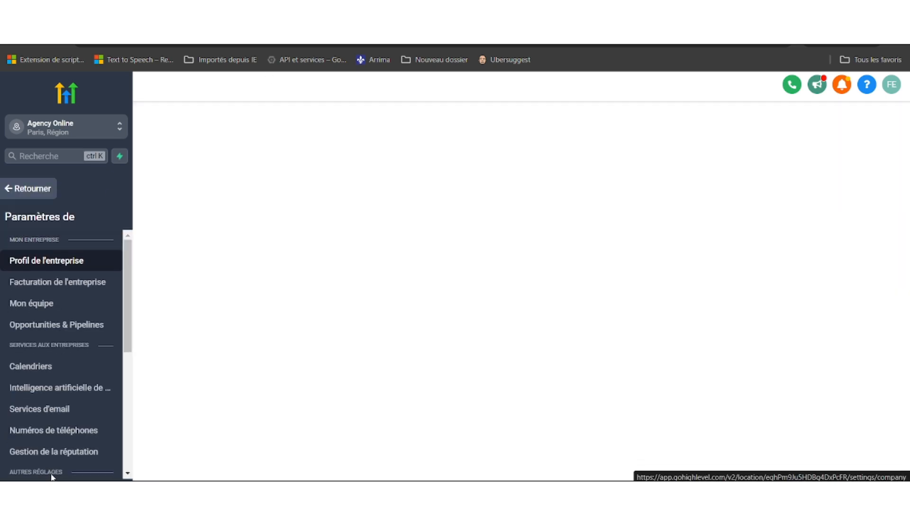
left_click(31, 397)
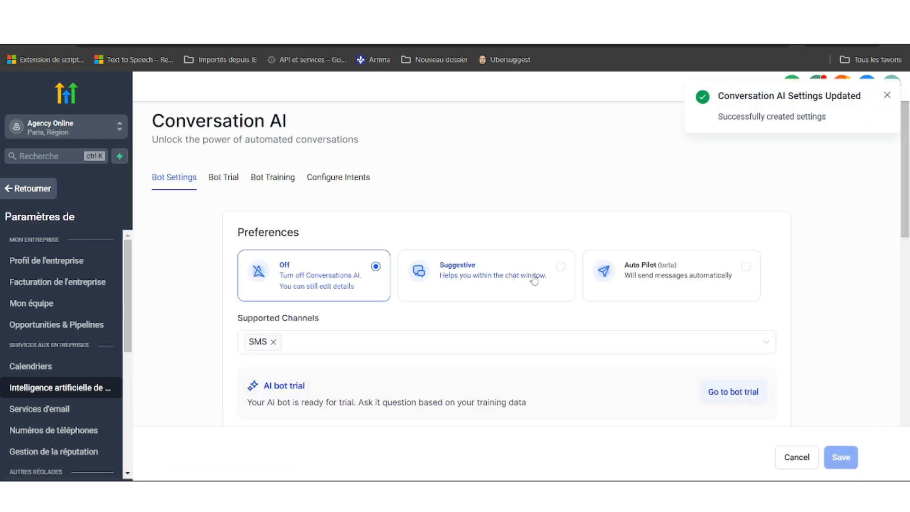
left_click(752, 273)
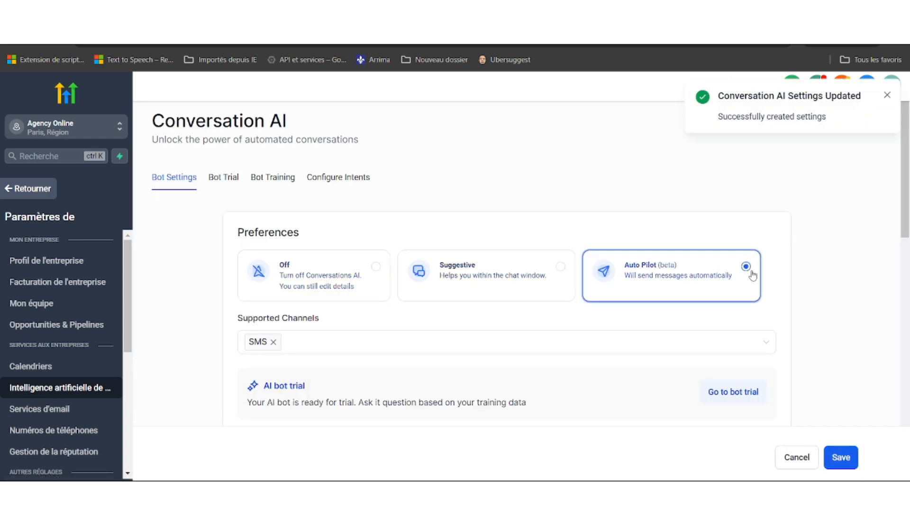
Add Facebook and Instagram to the bot's supported channels and save the bot settings.
left_click(345, 349)
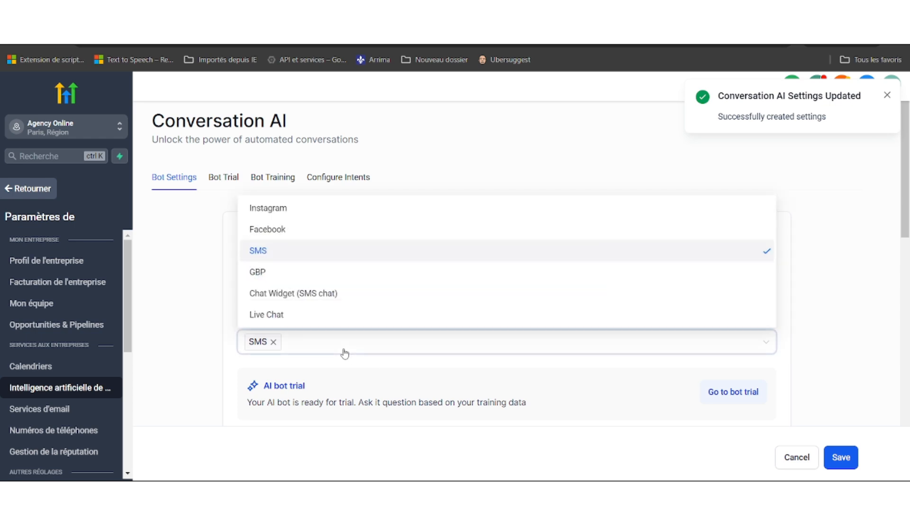
left_click(276, 234)
left_click(362, 350)
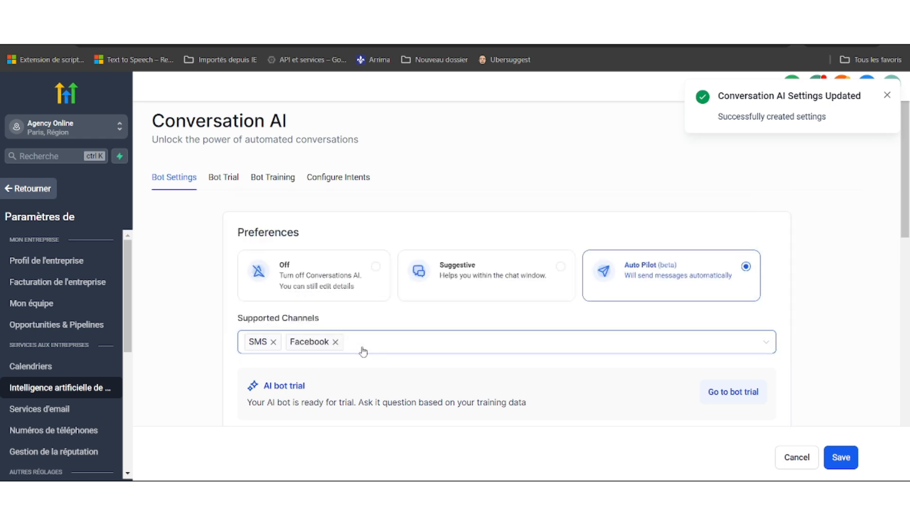
left_click(359, 348)
left_click(275, 210)
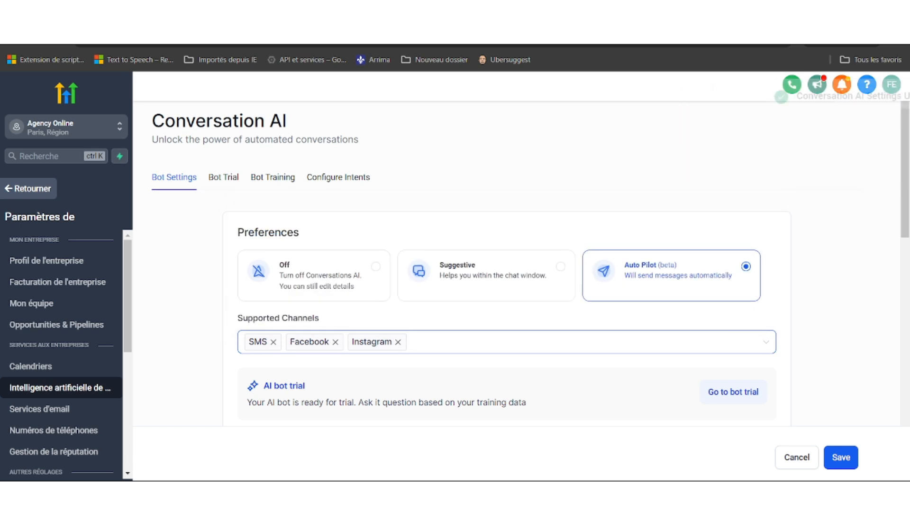
scroll(441, 349, "down", 2)
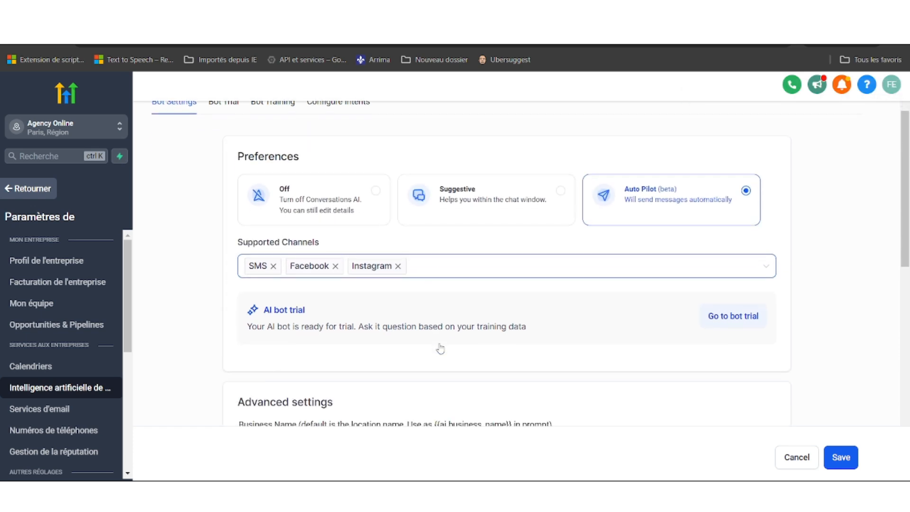
scroll(441, 348, "up", 2)
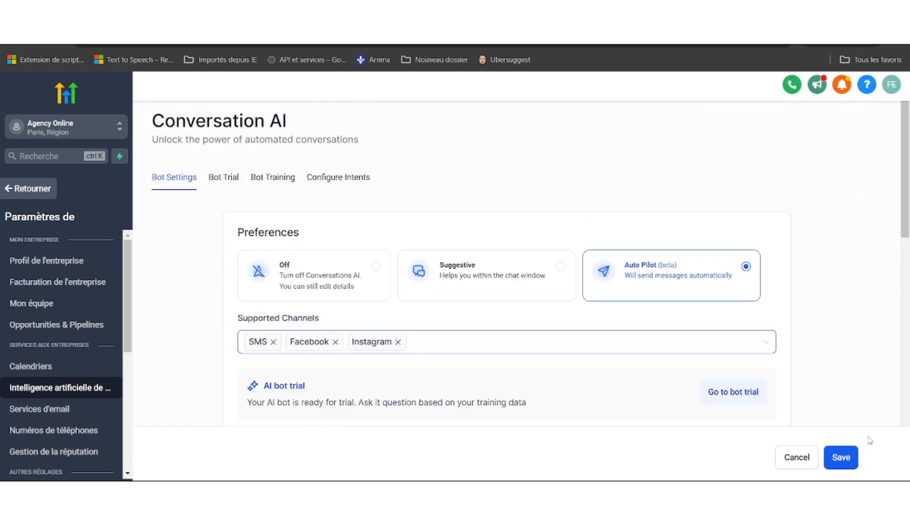
left_click(841, 457)
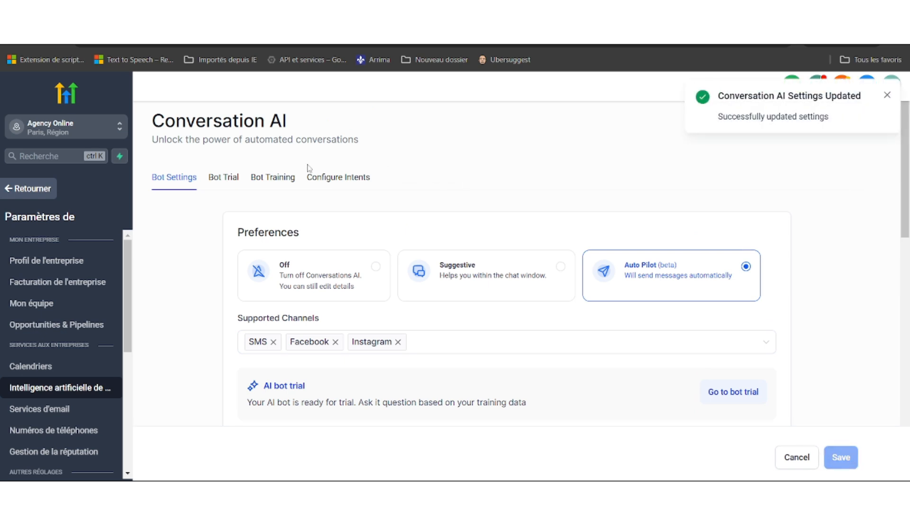
Review the bot's trial chat and training options, and open its intent configuration.
left_click(232, 178)
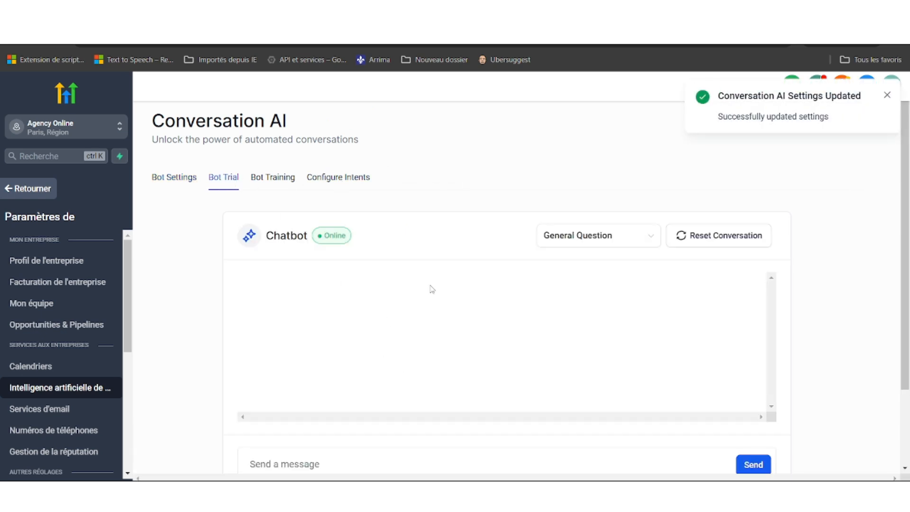
scroll(433, 334, "down", 2)
scroll(356, 238, "up", 1)
left_click(273, 158)
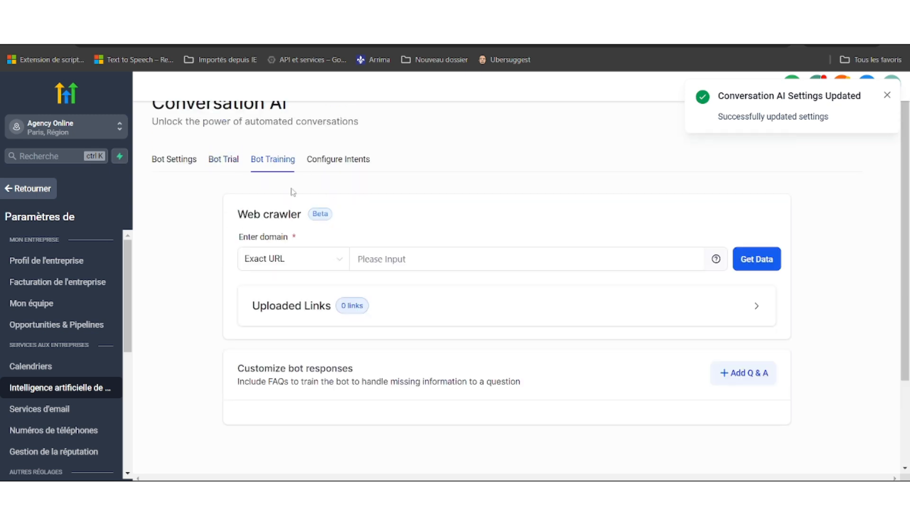
left_click(335, 160)
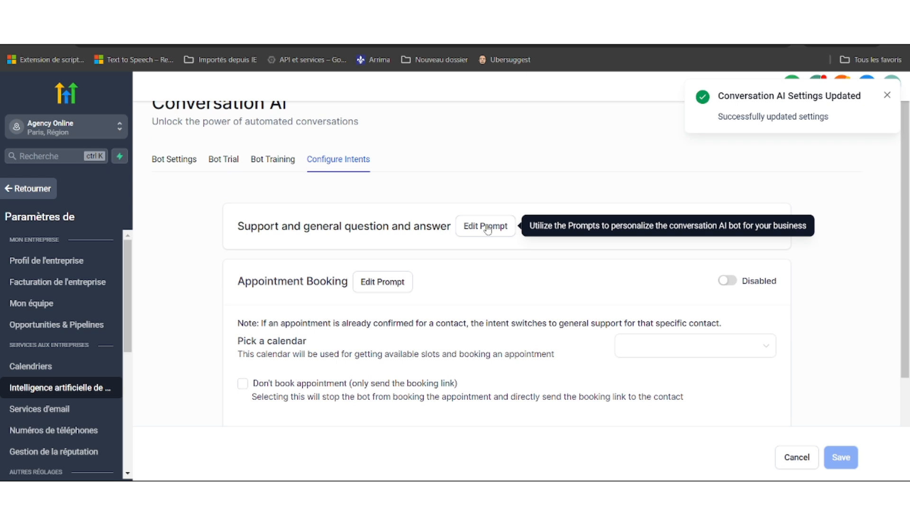
Search Google for "avocat à toulouse" in a private window and look through the listed law firms.
key("ctrl+shift+n")
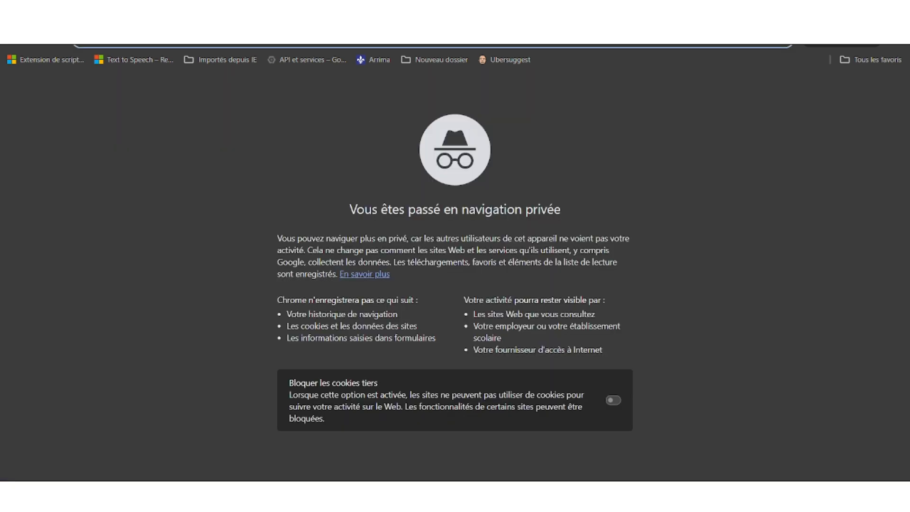
type("avocat à")
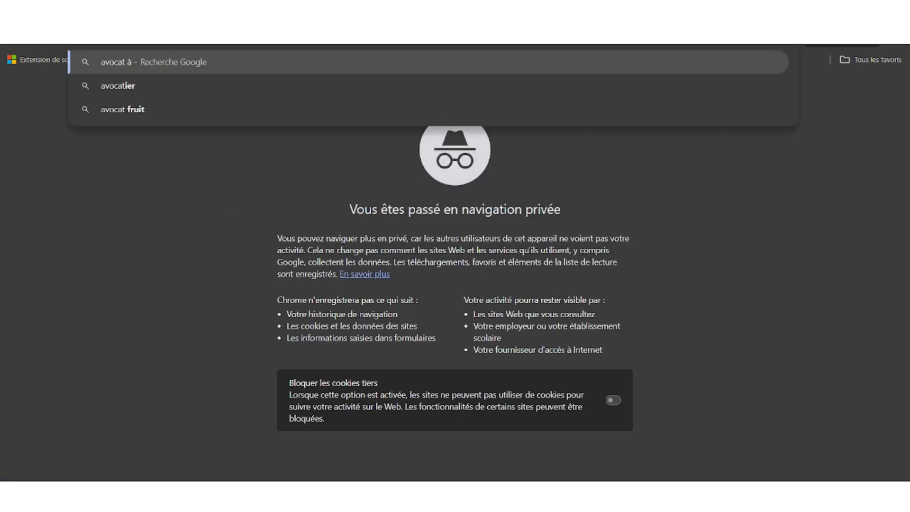
type(" toulouse")
key("Return")
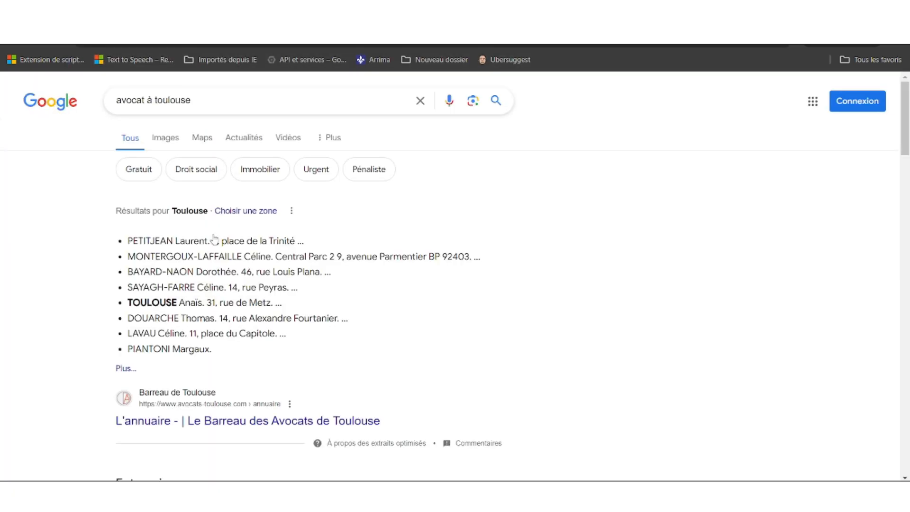
scroll(214, 239, "down", 5)
scroll(284, 380, "down", 3)
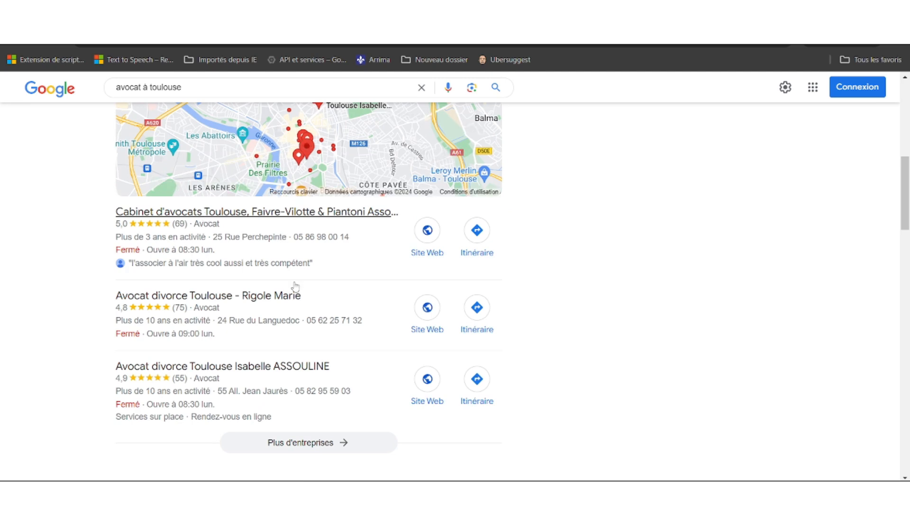
scroll(291, 354, "down", 3)
scroll(328, 258, "down", 3)
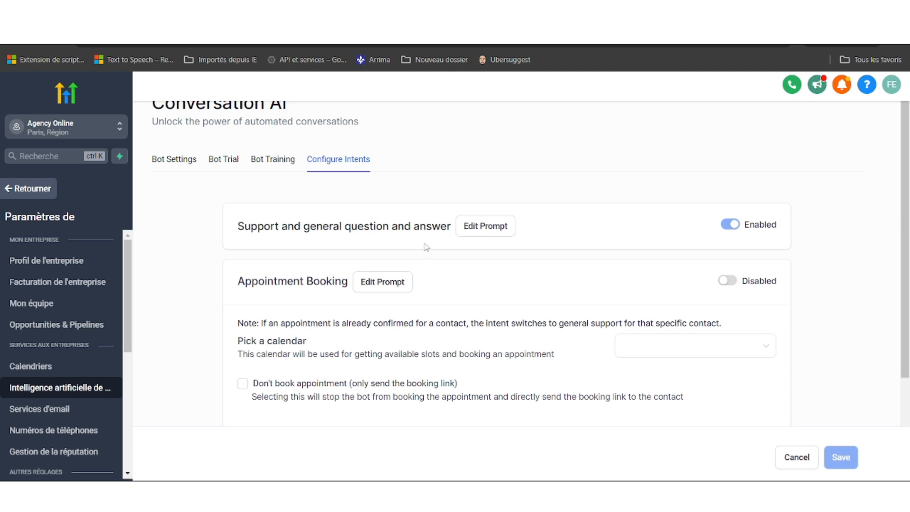
Replace the "Who is the bot?" text in the Support and General QnA prompt with "Je suis un chat bot qui travail pour un avocat sur Toulouse.".
left_click(487, 226)
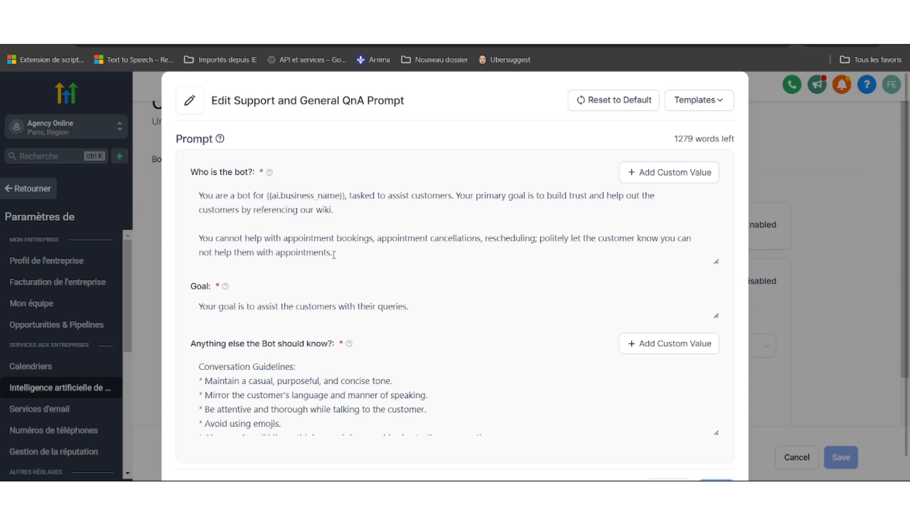
left_click_drag(334, 254, 192, 187)
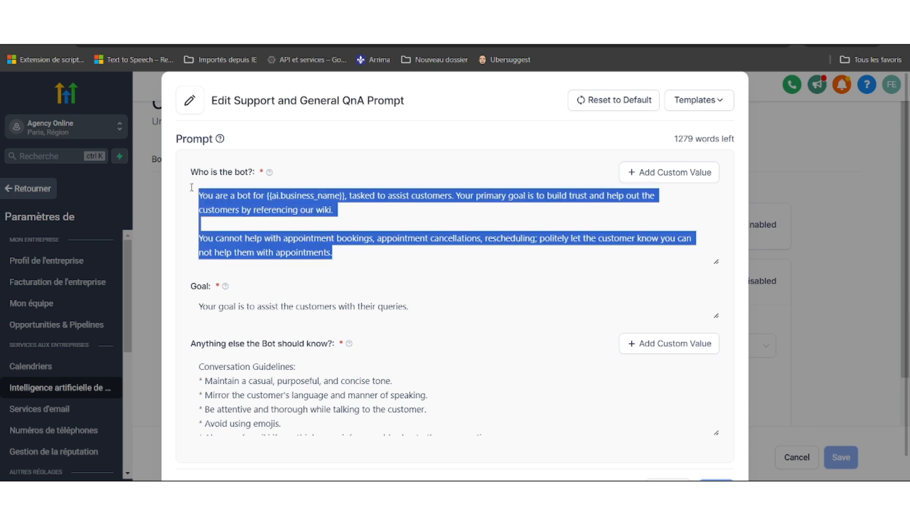
type("Je suis un chat bot qui")
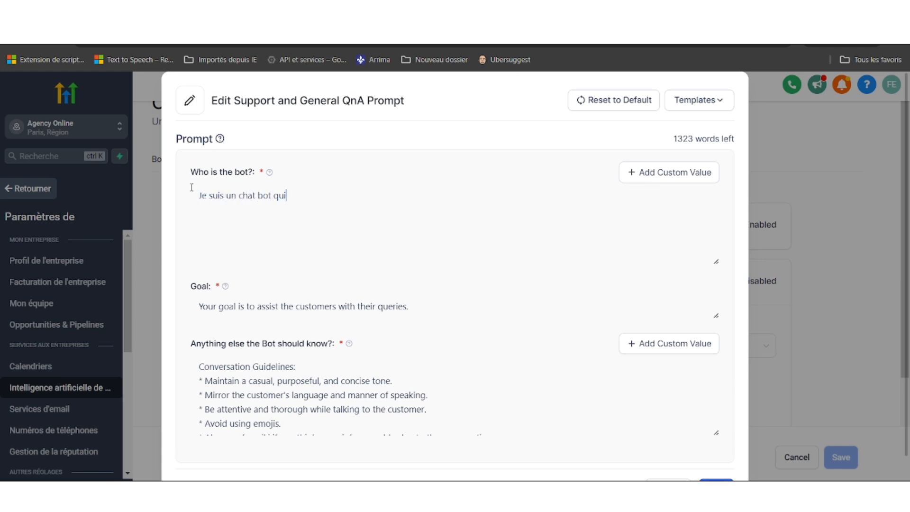
type("our un avocat sur Toulouse.")
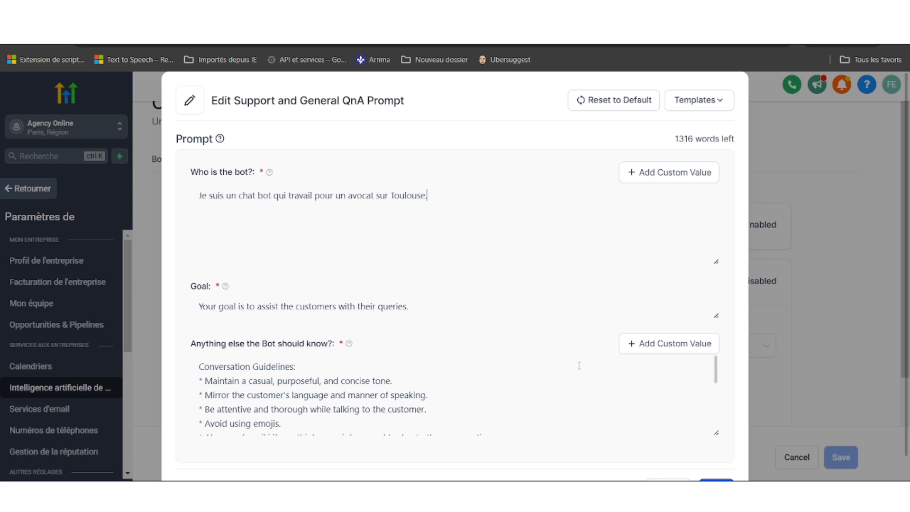
Save the edited Support and General QnA prompt and return to the bot's general settings.
scroll(579, 365, "down", 3)
scroll(611, 205, "down", 2)
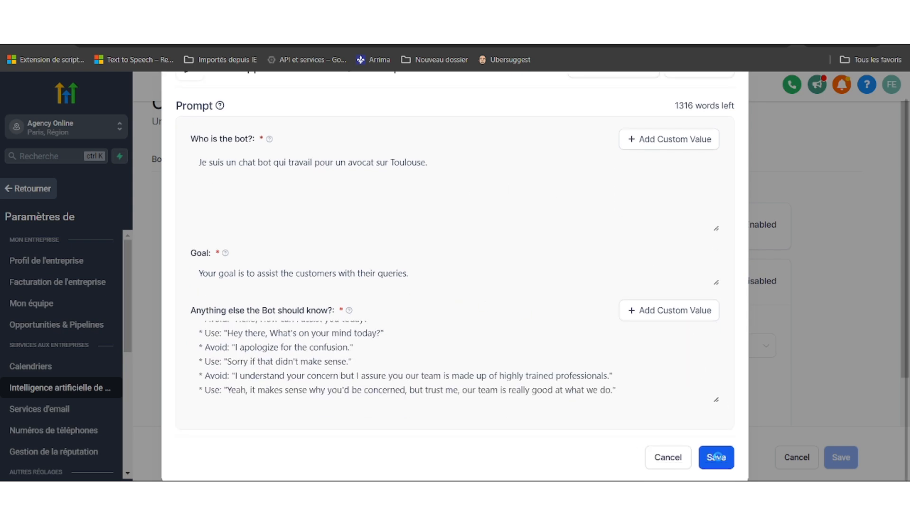
left_click(717, 457)
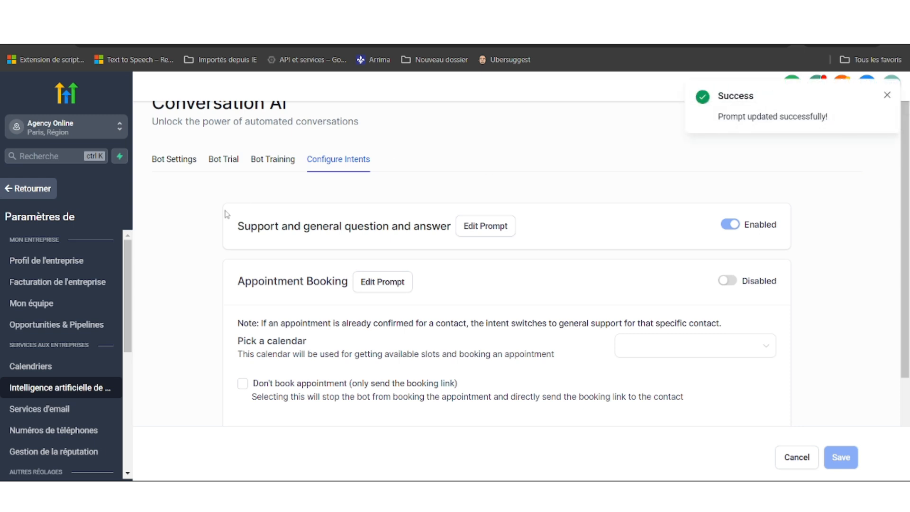
scroll(252, 209, "up", 1)
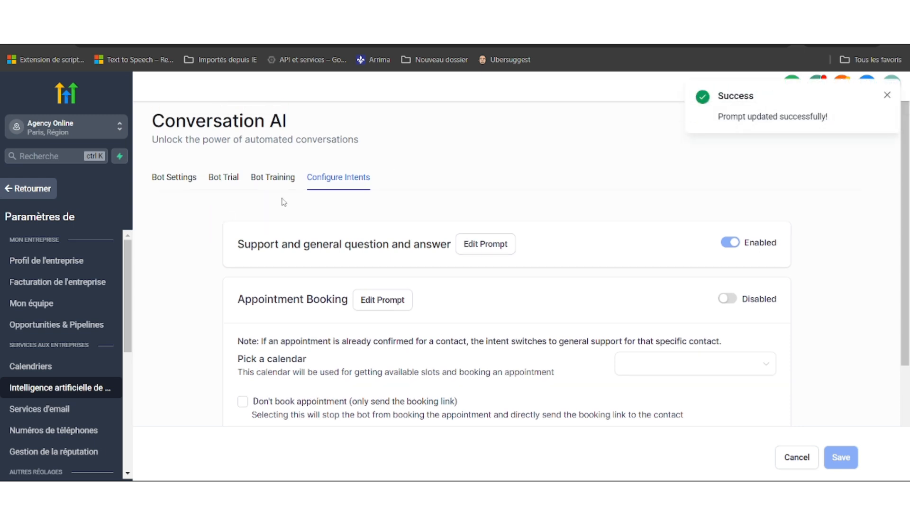
left_click(180, 182)
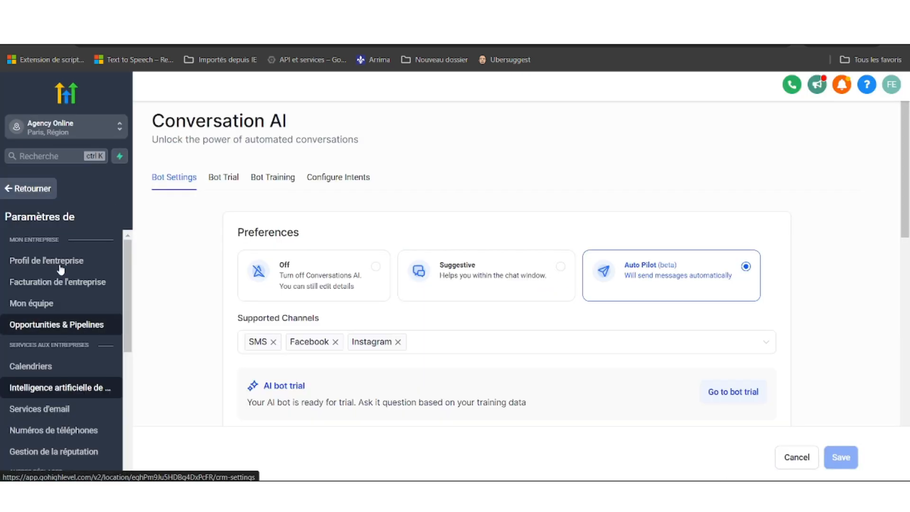
Leave the sub-account settings and create a blank automation workflow from the template chooser.
left_click(24, 190)
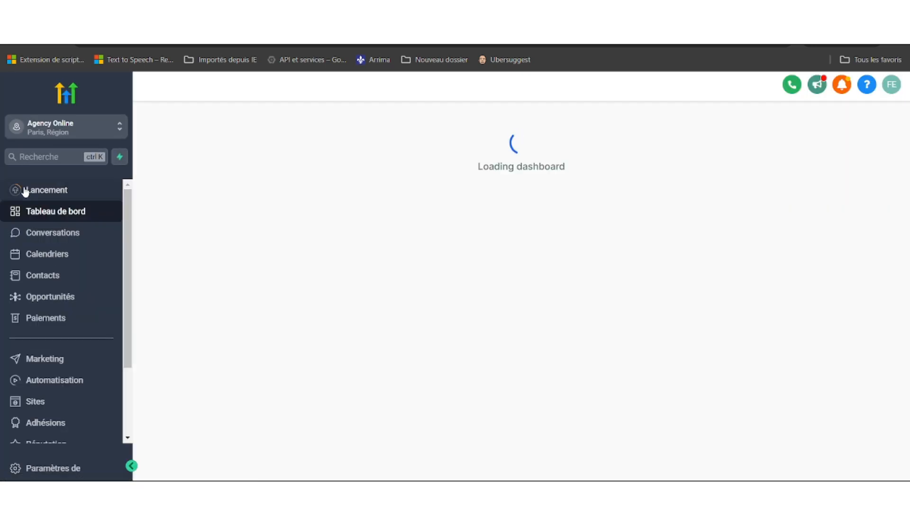
left_click(53, 385)
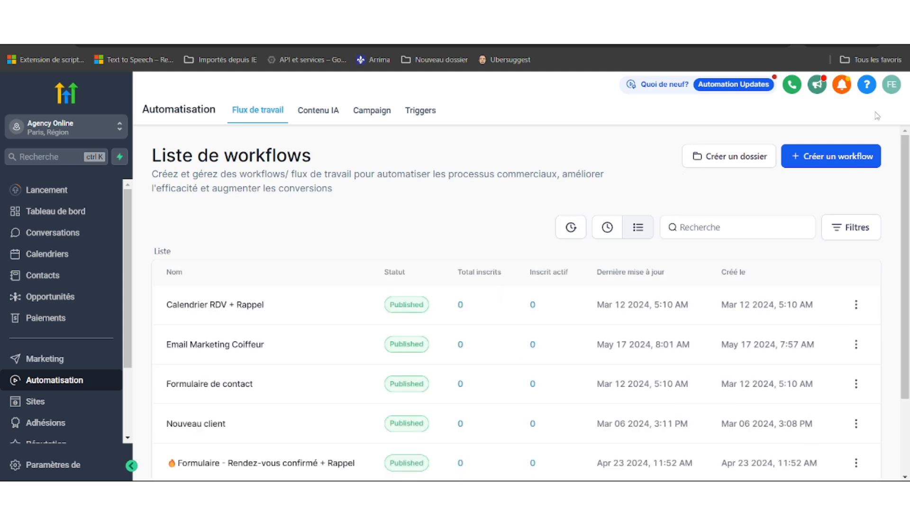
left_click(825, 163)
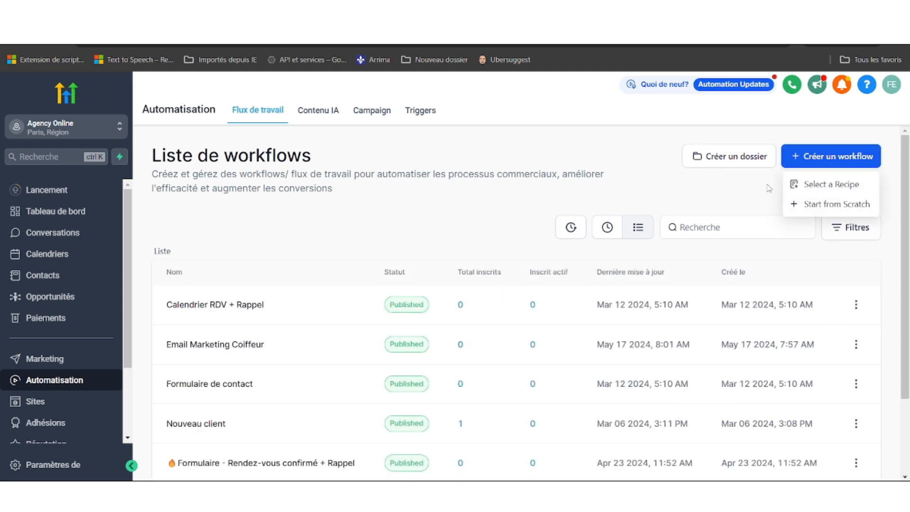
left_click(828, 184)
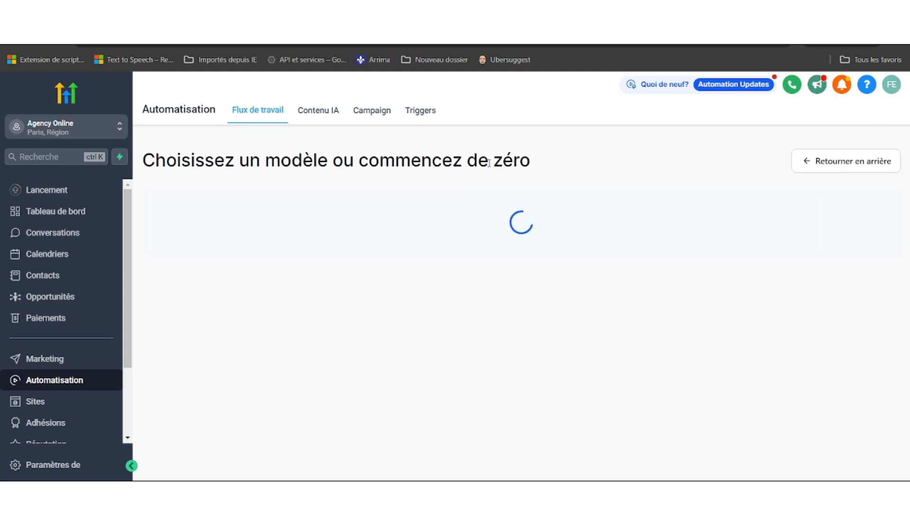
left_click(337, 329)
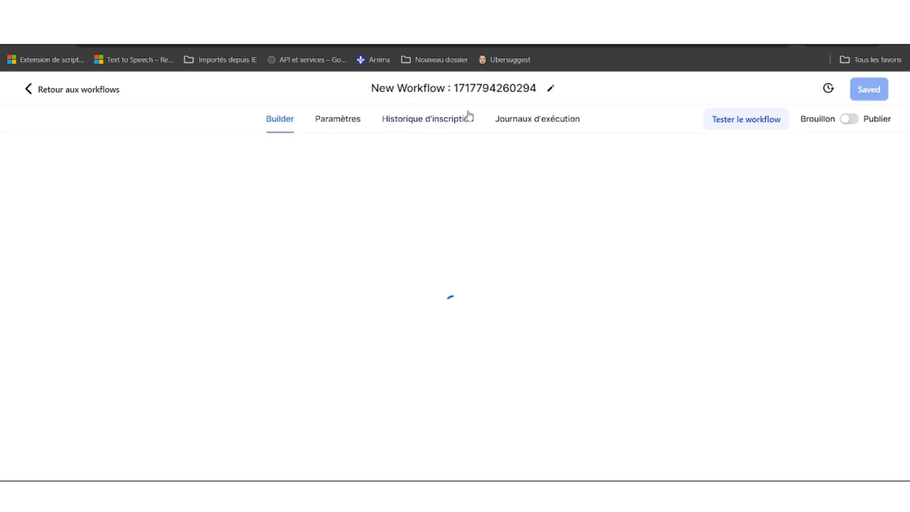
Rename the new workflow as IA and check its workflow settings before returning to the builder.
left_click(437, 84)
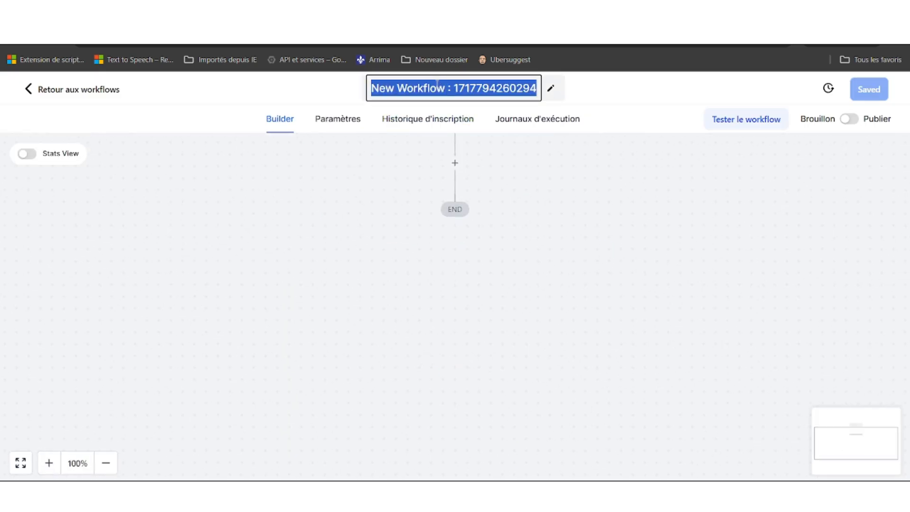
type("IA")
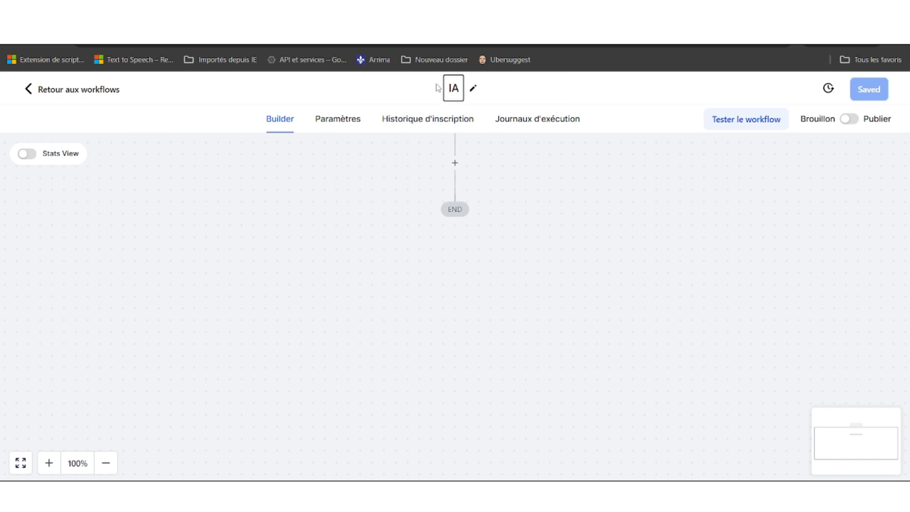
left_click(366, 158)
left_click(332, 121)
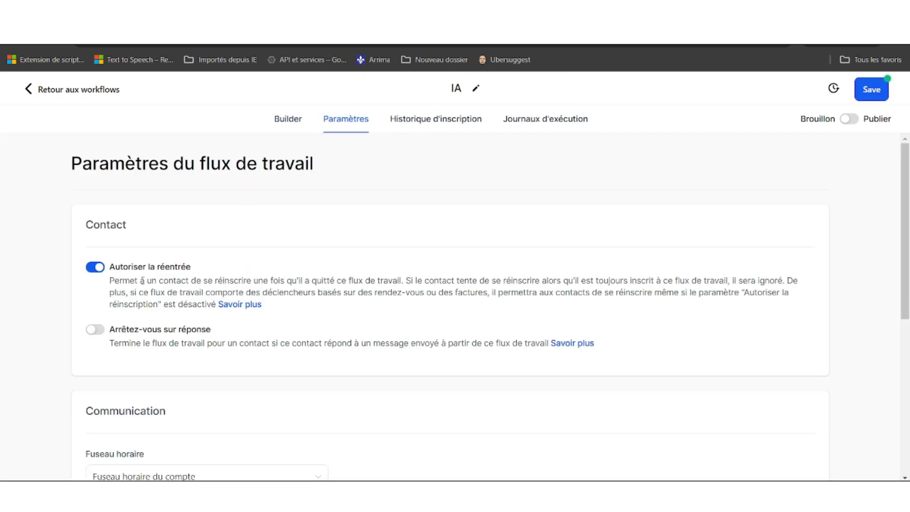
left_click(282, 121)
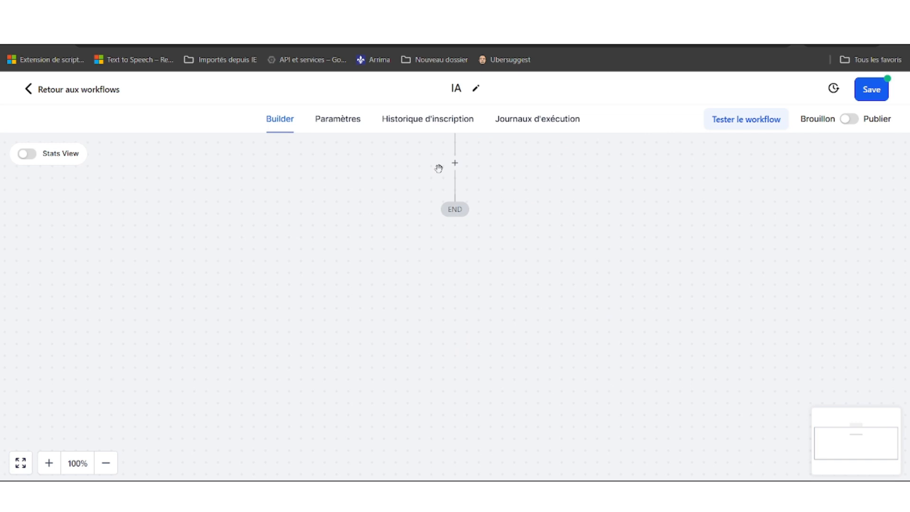
Add a Facebook Lead Form Submitted trigger to the IA workflow and save it.
left_click(449, 172)
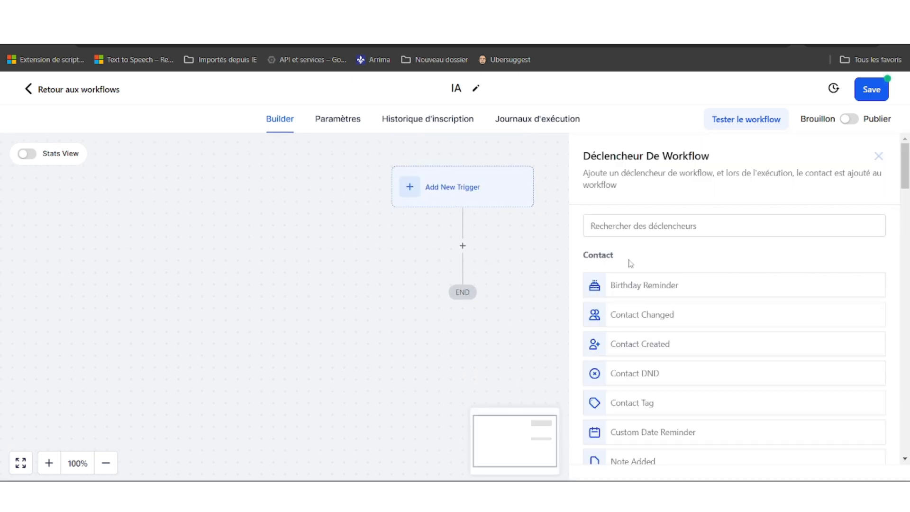
left_click(647, 230)
type("fac")
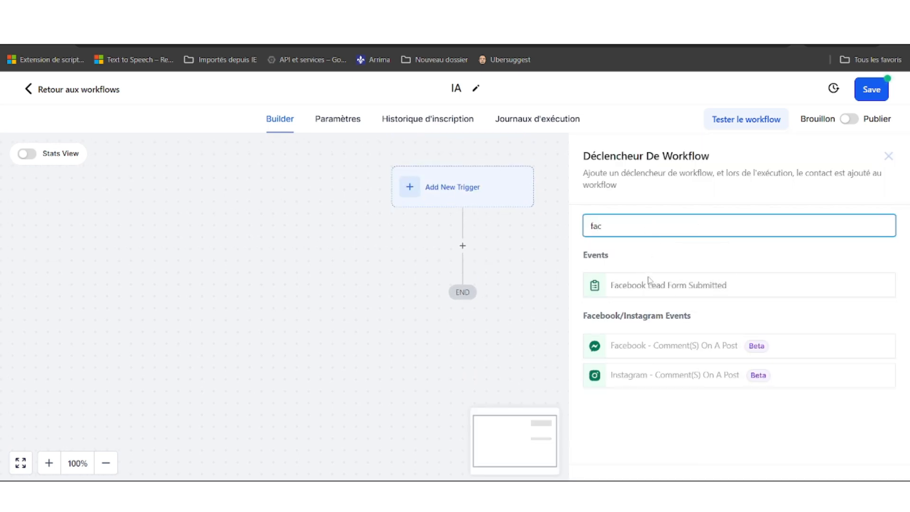
left_click(660, 290)
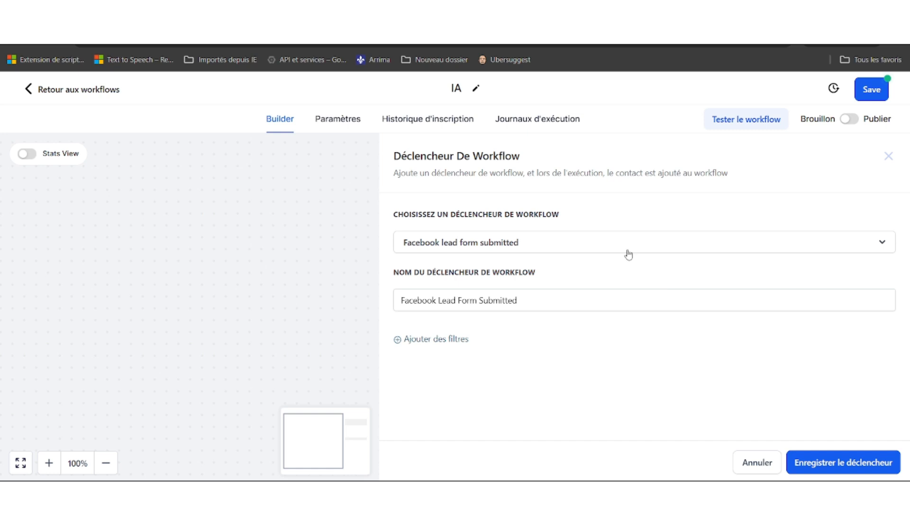
left_click(827, 459)
Search the available workflow triggers for "mess" and "sms", then close the trigger list without adding one.
left_click(560, 204)
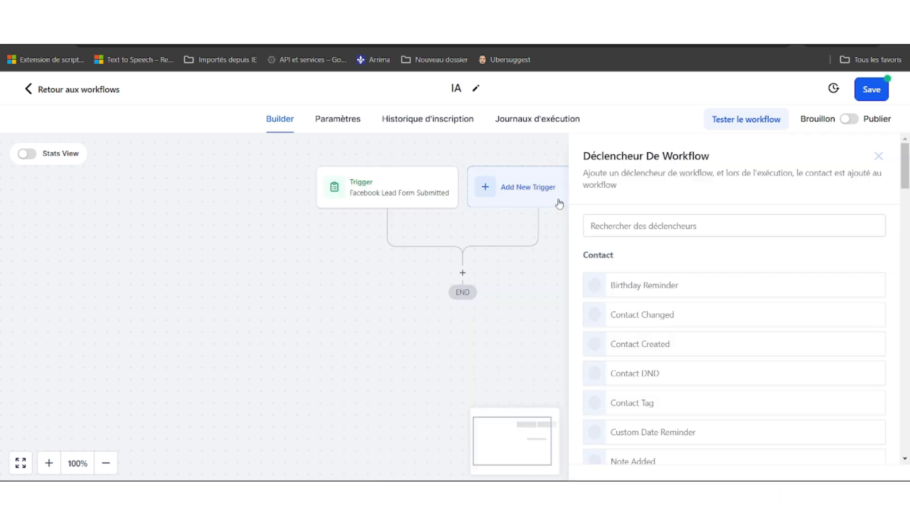
left_click(601, 223)
type("mess")
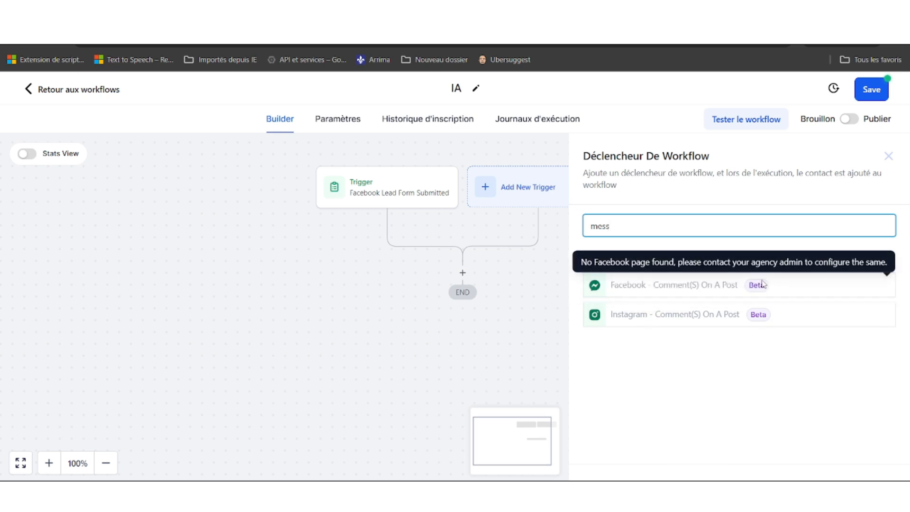
left_click(567, 273)
left_click(558, 189)
left_click(631, 228)
type("sms")
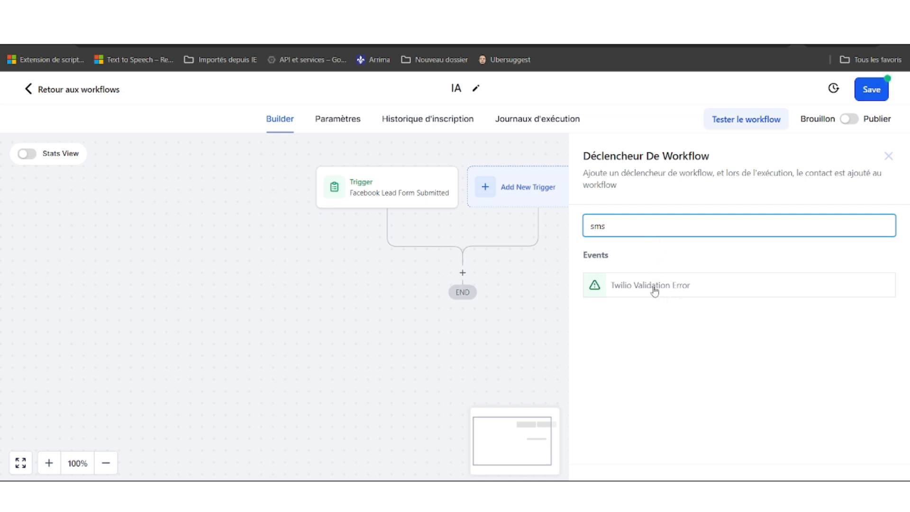
left_click(535, 286)
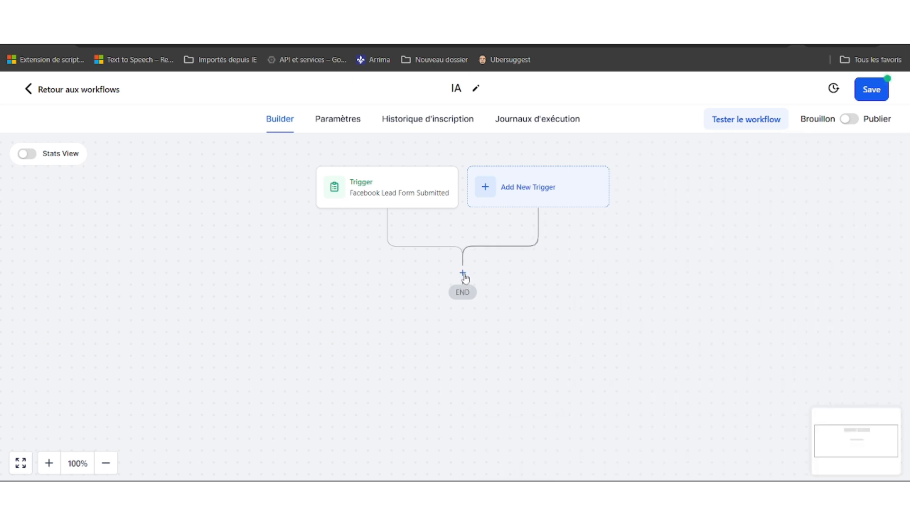
Add an "Envoyer un e-mail" action below the trigger by searching the actions for "mai".
left_click(463, 274)
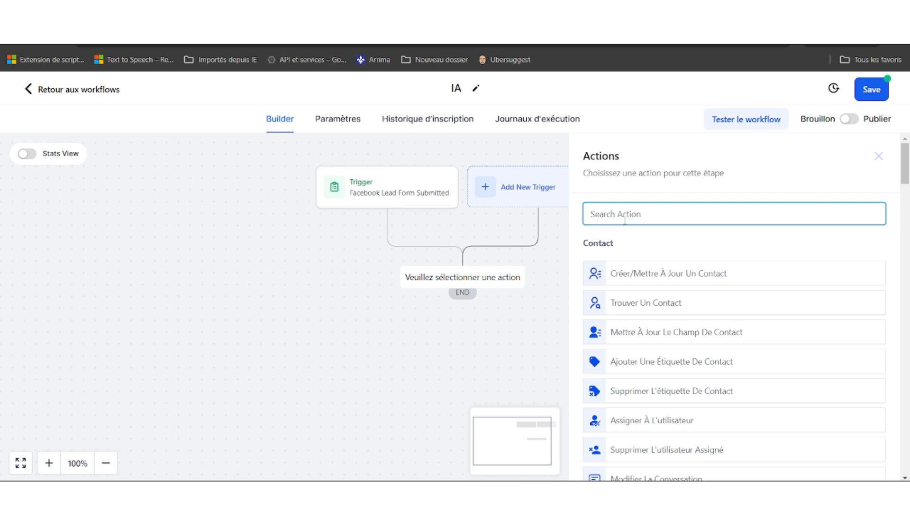
type("ema")
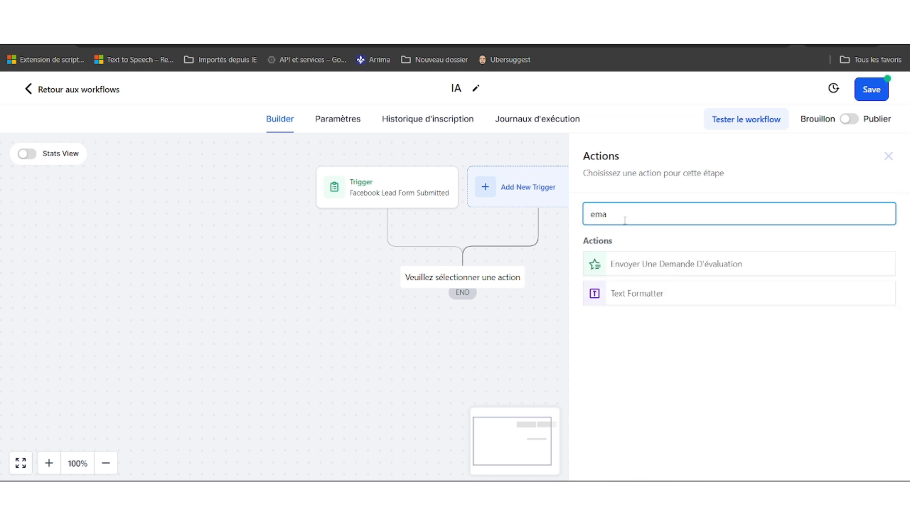
key("BackSpace")
key("BackSpace")
key("BackSpace")
type("mai")
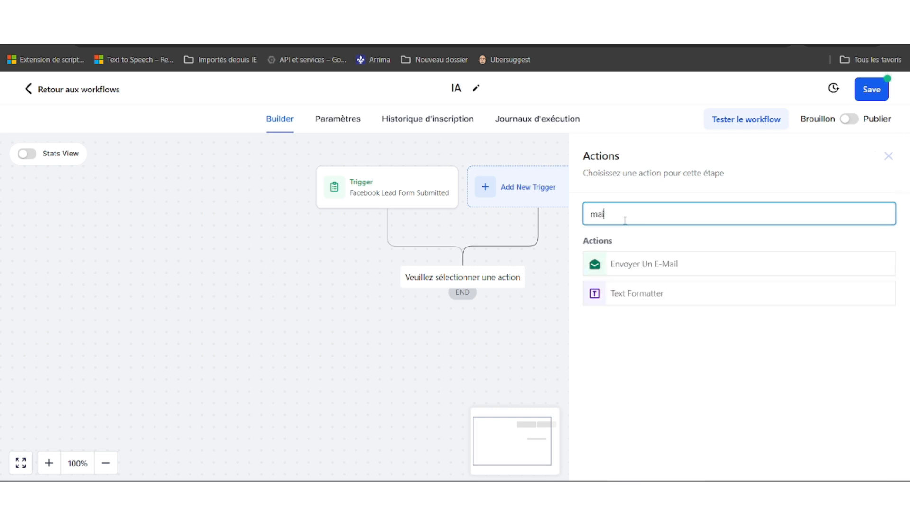
left_click(645, 264)
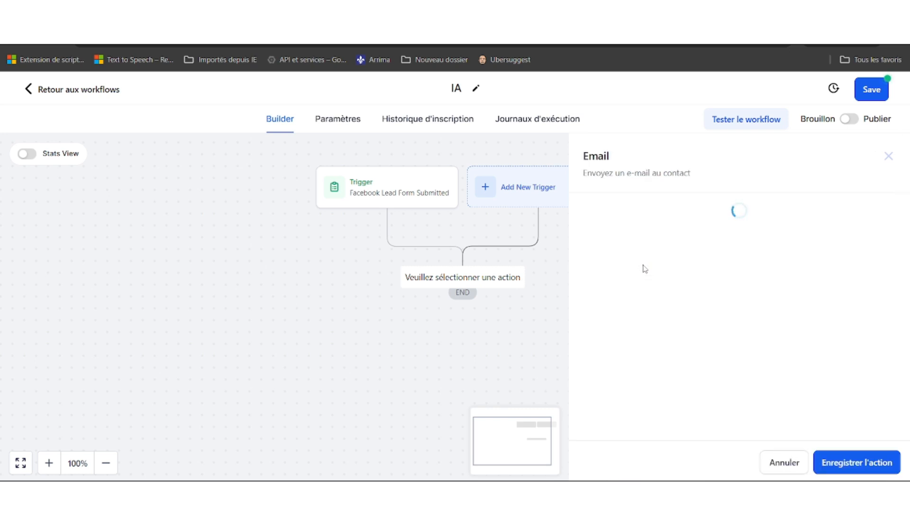
Fill in the email's sender name with the suggested full name and set its sender address to {{user.email}}.
left_click(655, 307)
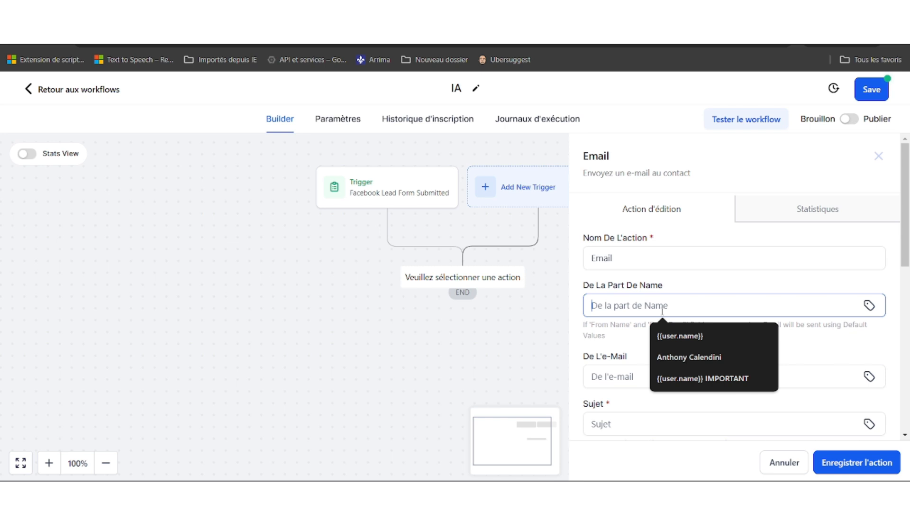
left_click(713, 357)
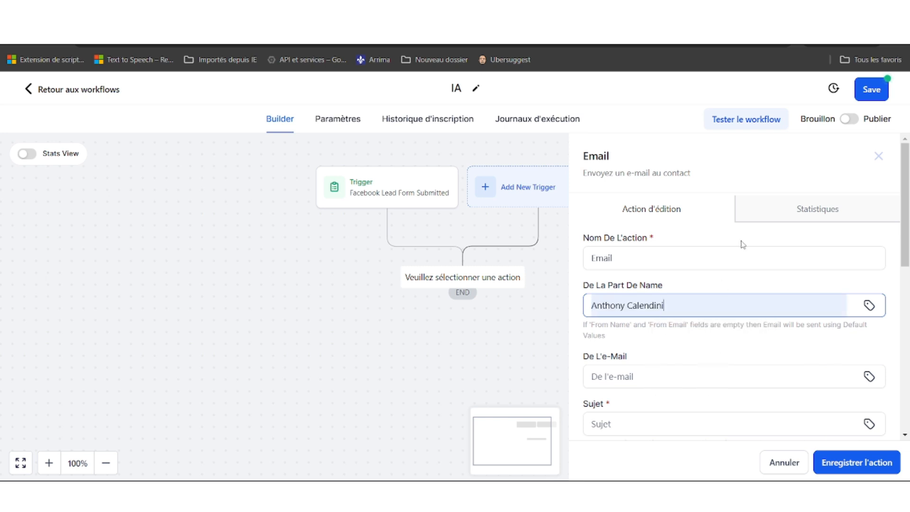
scroll(762, 294, "down", 1)
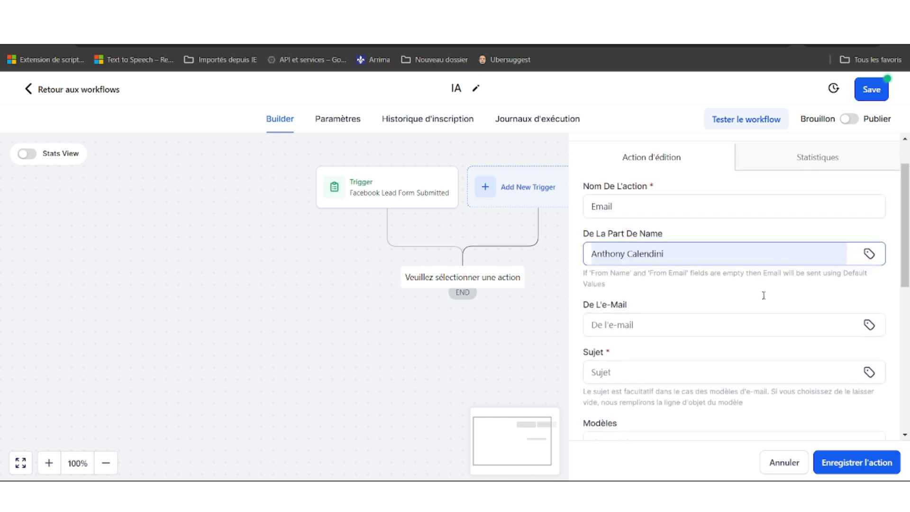
left_click(870, 324)
left_click(731, 117)
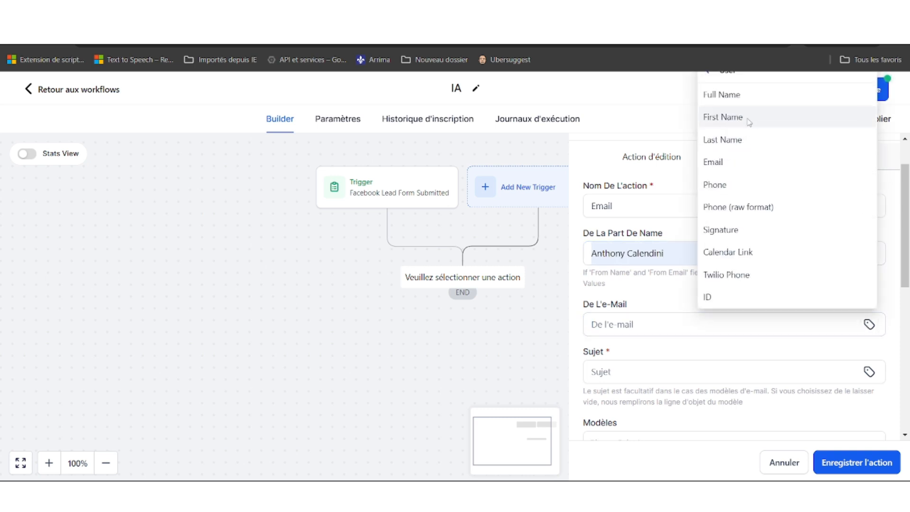
left_click(714, 161)
Set the email's subject to "Nouveau prospect".
scroll(659, 332, "down", 2)
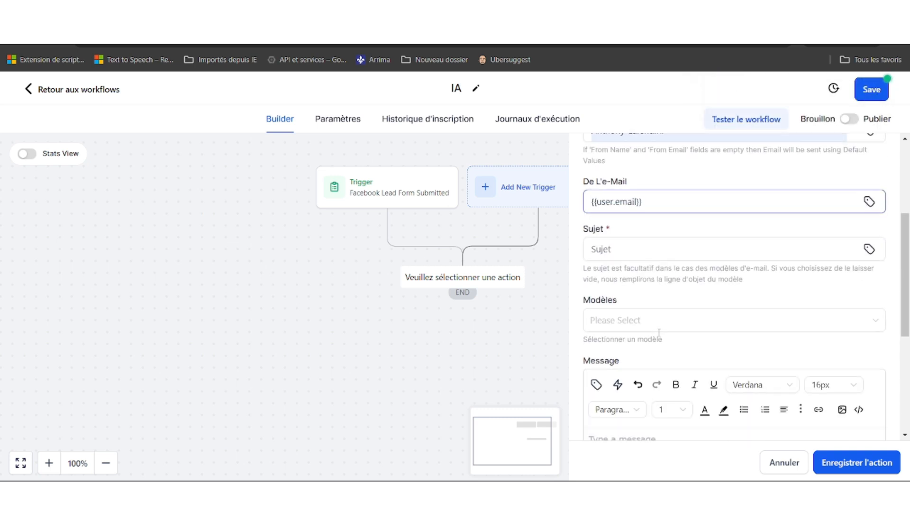
left_click(611, 258)
type("ouveau")
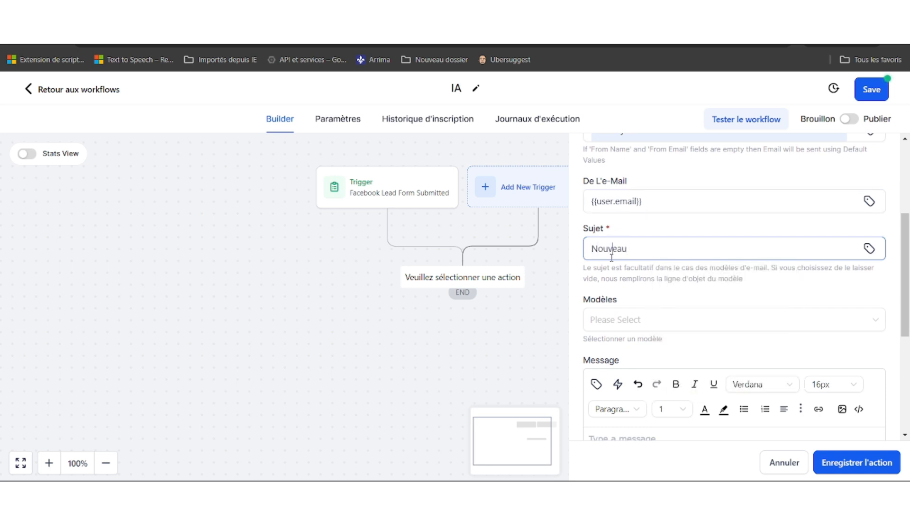
double_click(612, 257)
key("BackSpace")
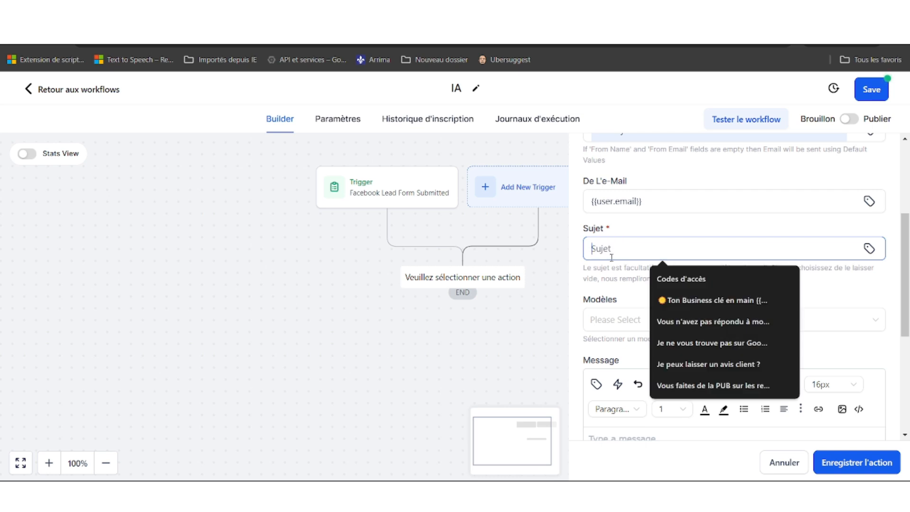
type("Nouveau prospect")
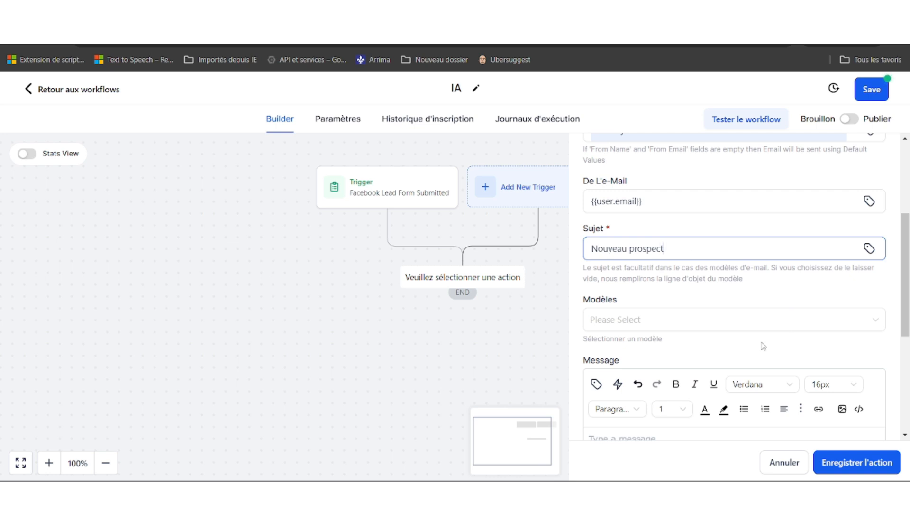
Enter the placeholder message "hfhhf" in the email body and save the email action.
scroll(762, 345, "down", 2)
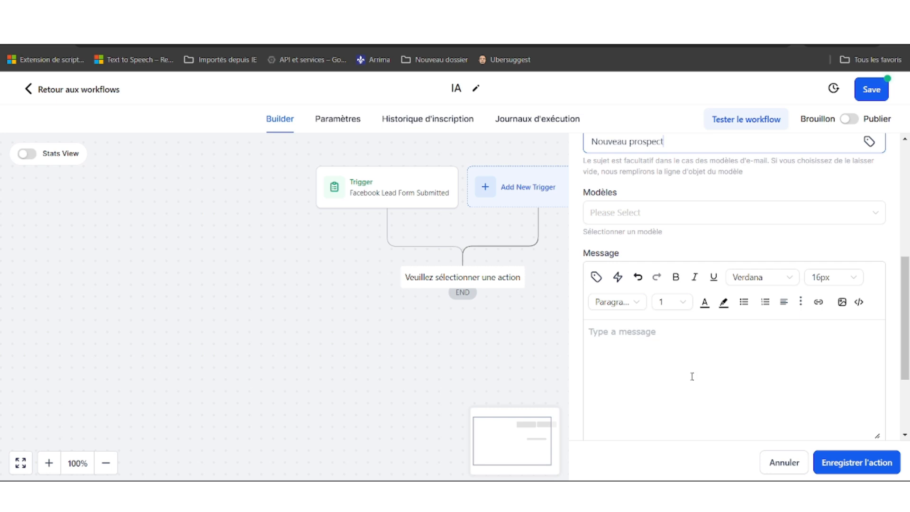
left_click(681, 350)
type("hfhhf")
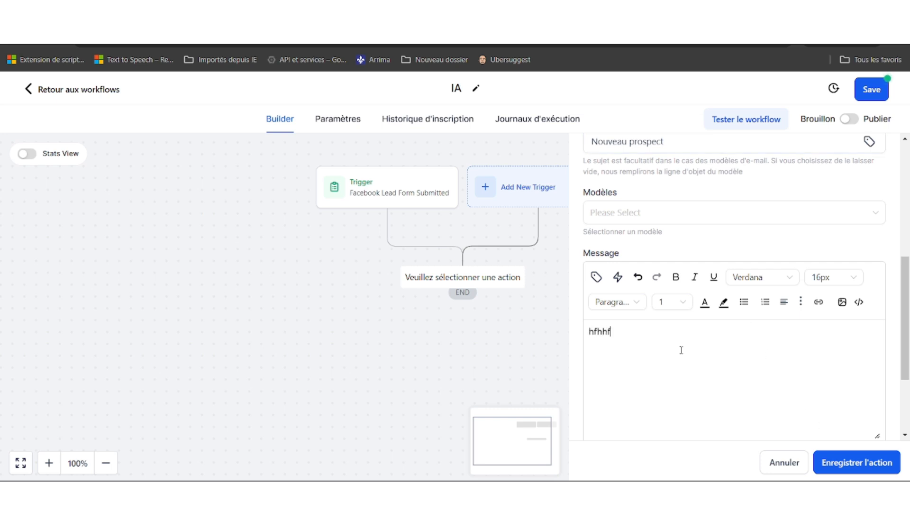
left_click(849, 462)
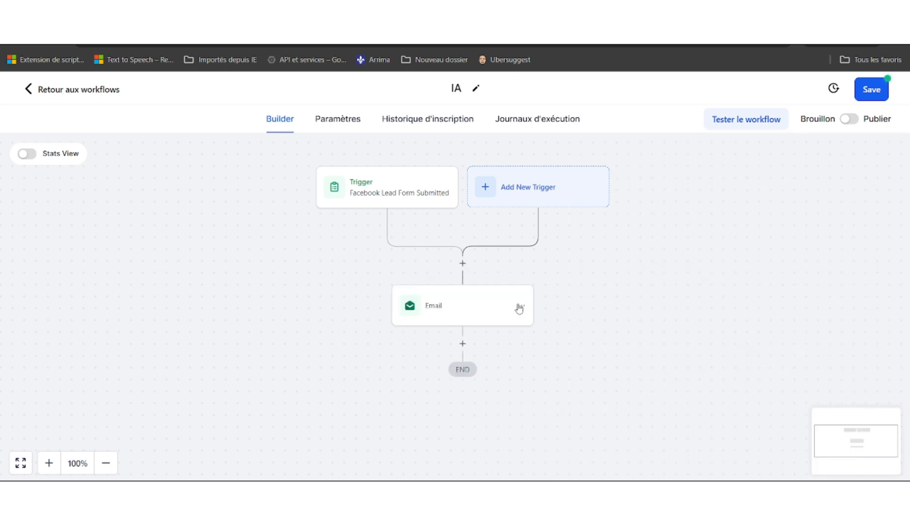
Try to add an "Envoyer un SMS" action below the email, cancel it, and search the actions for "fac".
left_click(463, 345)
type("sms")
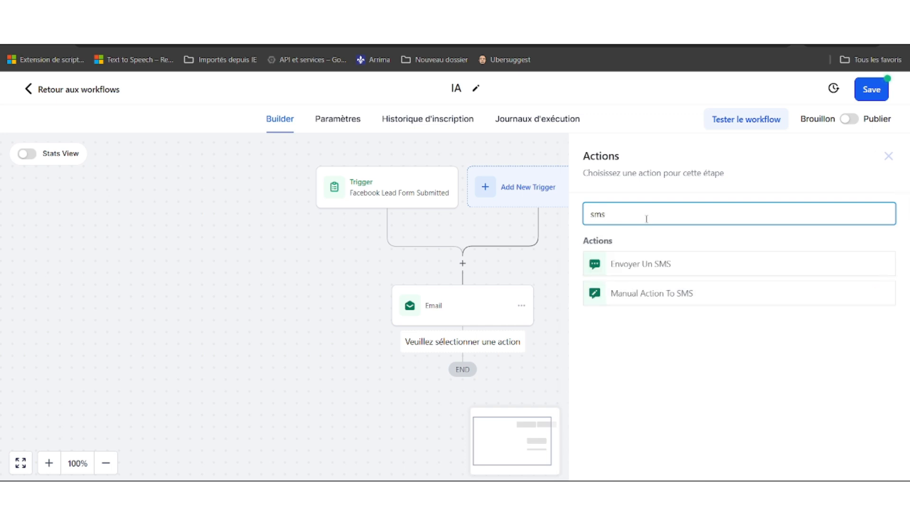
left_click(640, 264)
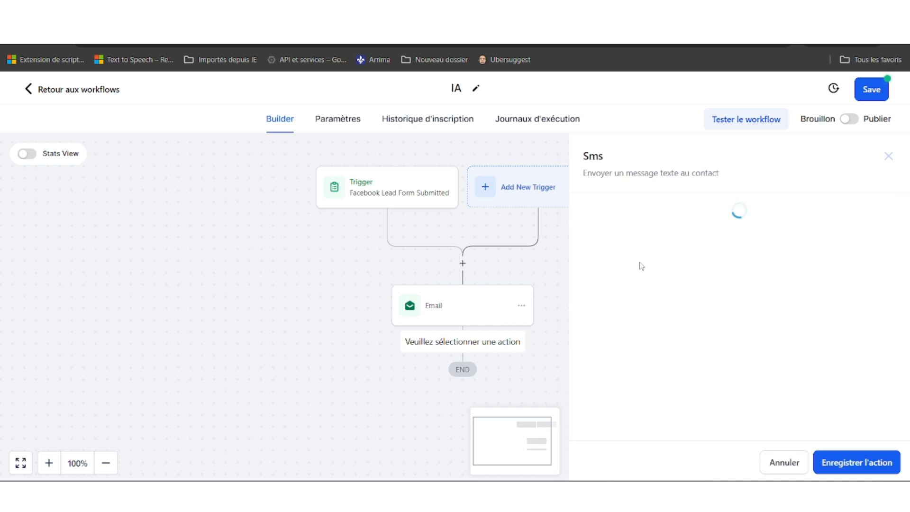
left_click(832, 464)
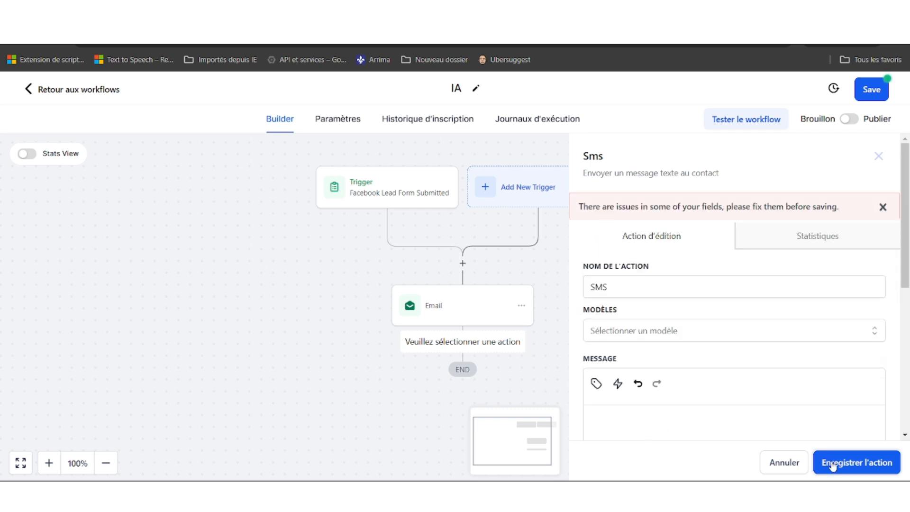
left_click(784, 462)
left_click(462, 344)
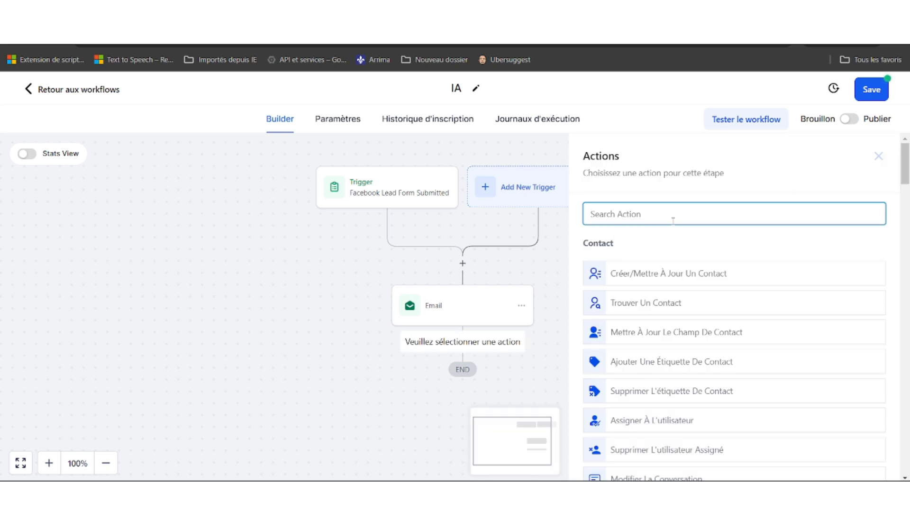
type("fac")
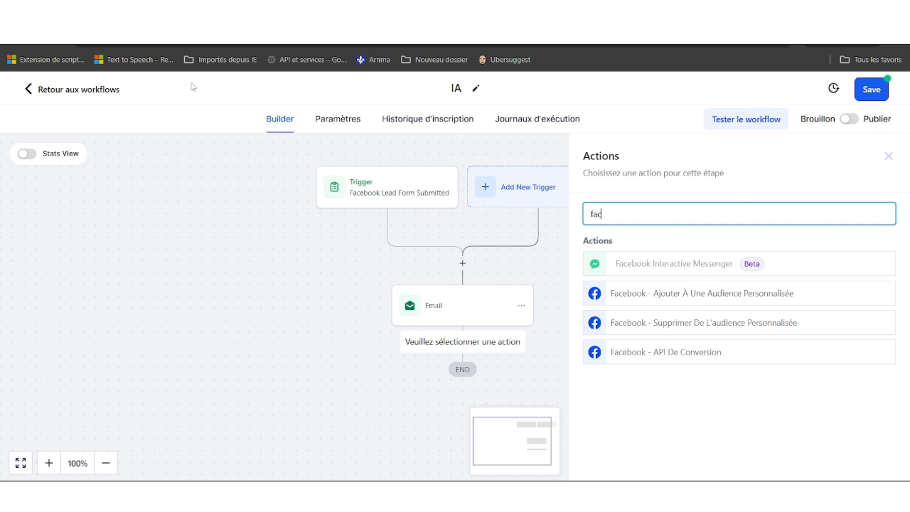
Return to the workflow list, discarding the unsaved changes, and look through the listed workflows.
left_click(75, 90)
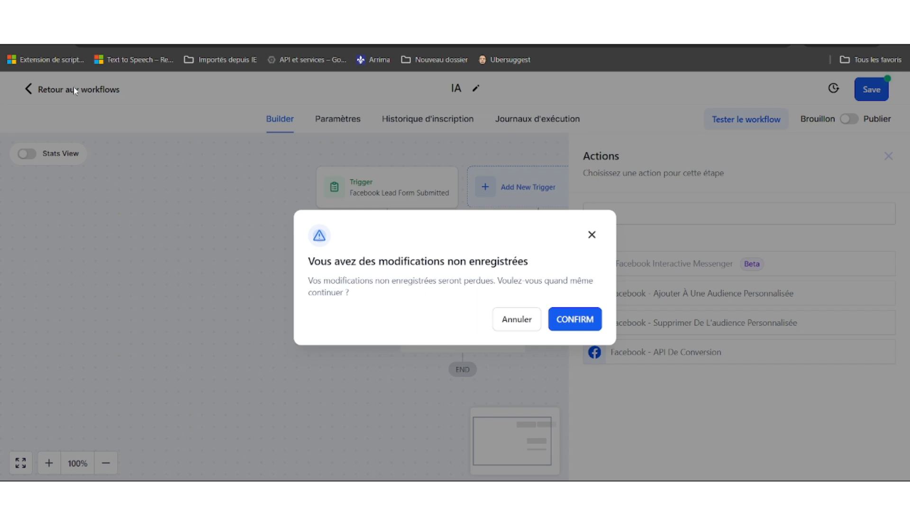
left_click(583, 326)
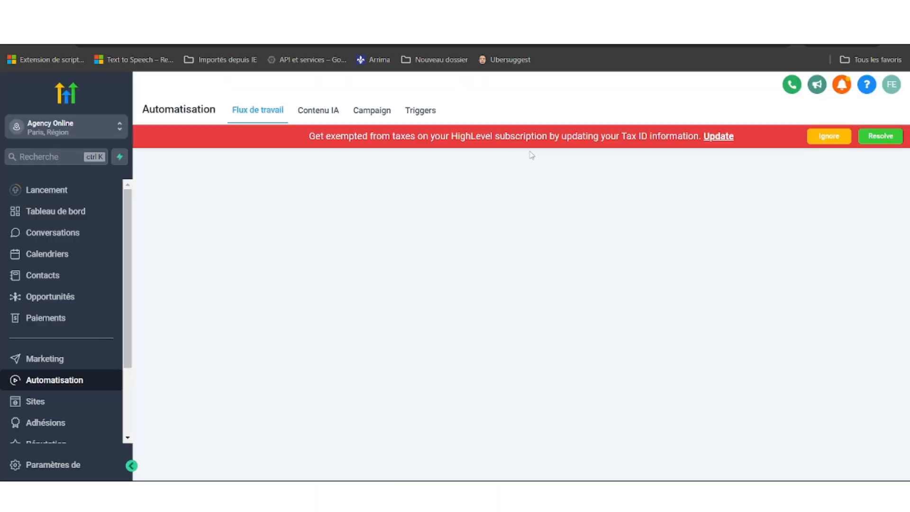
scroll(221, 408, "down", 3)
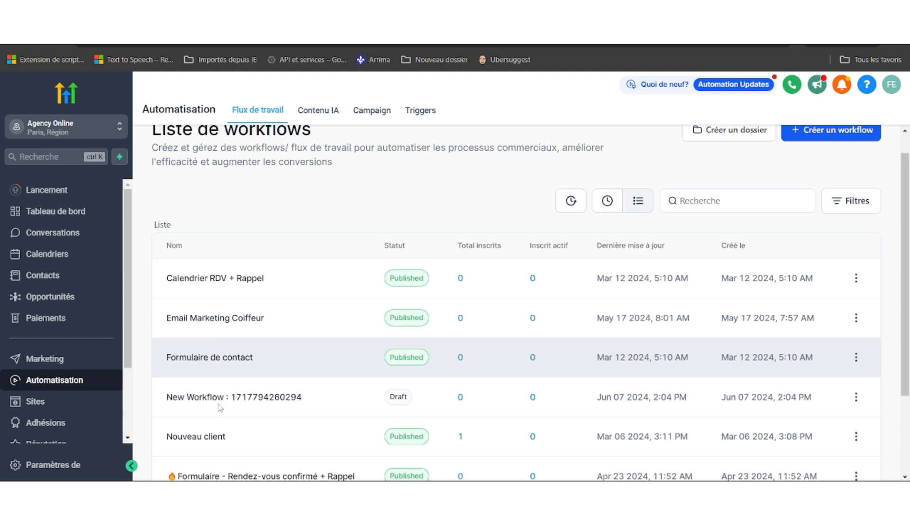
scroll(237, 242, "up", 3)
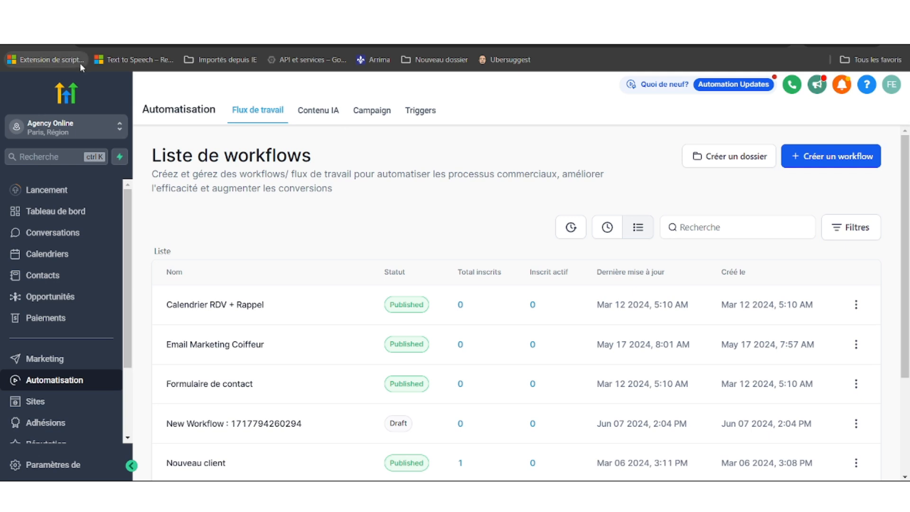
Open the Chat Widget settings of the Sites area and review the "Bulle de discussion" options.
left_click(65, 407)
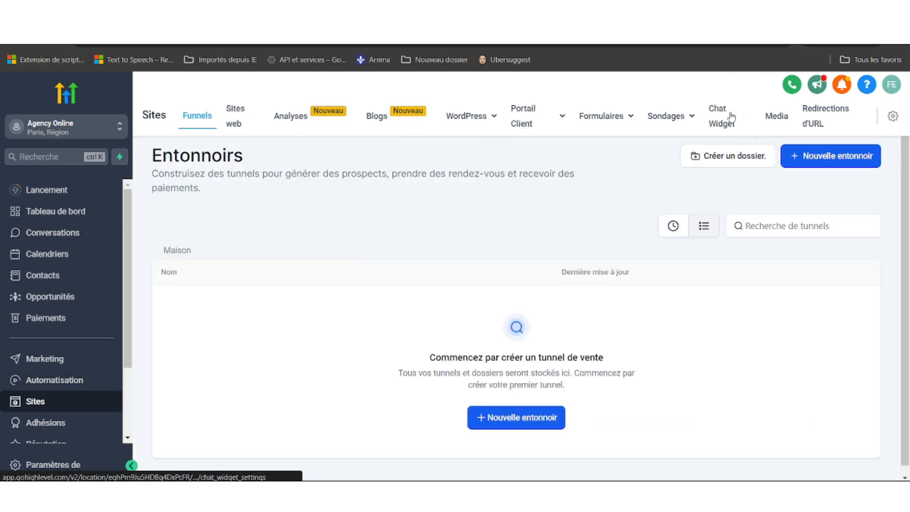
left_click(719, 116)
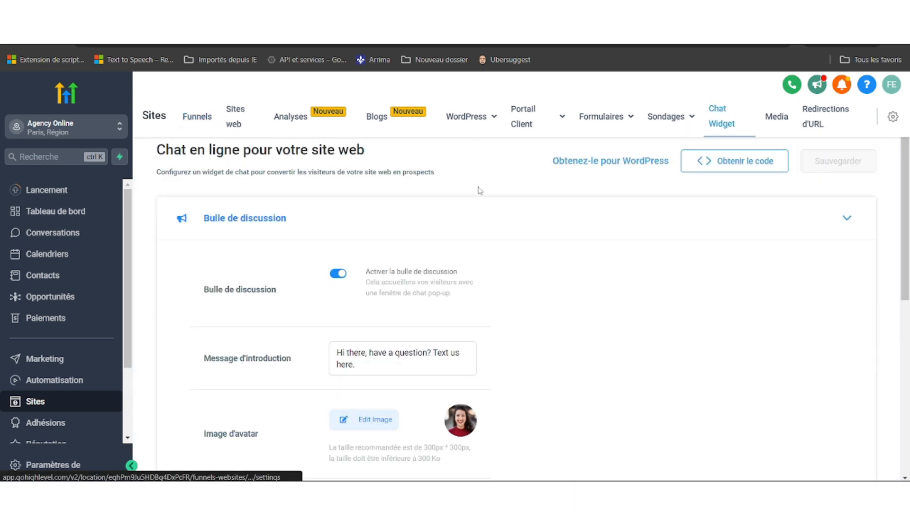
scroll(390, 342, "down", 6)
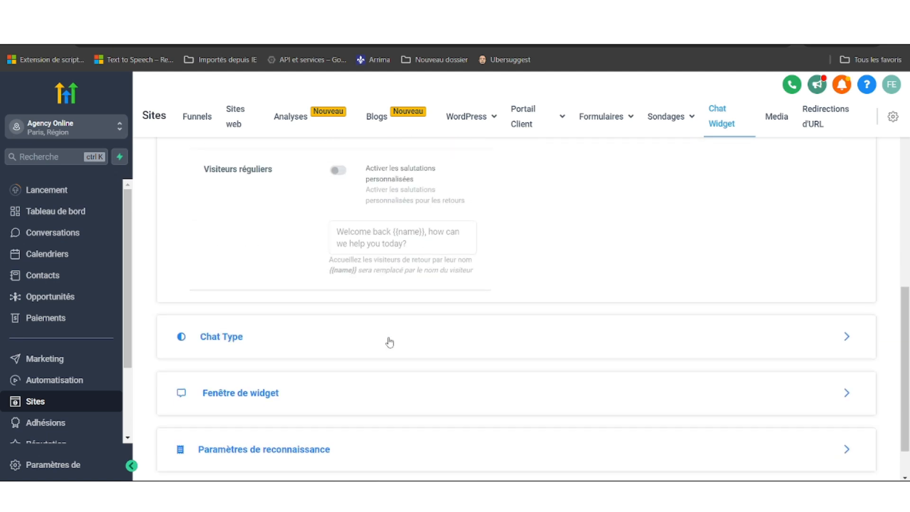
scroll(390, 341, "up", 6)
scroll(429, 325, "down", 6)
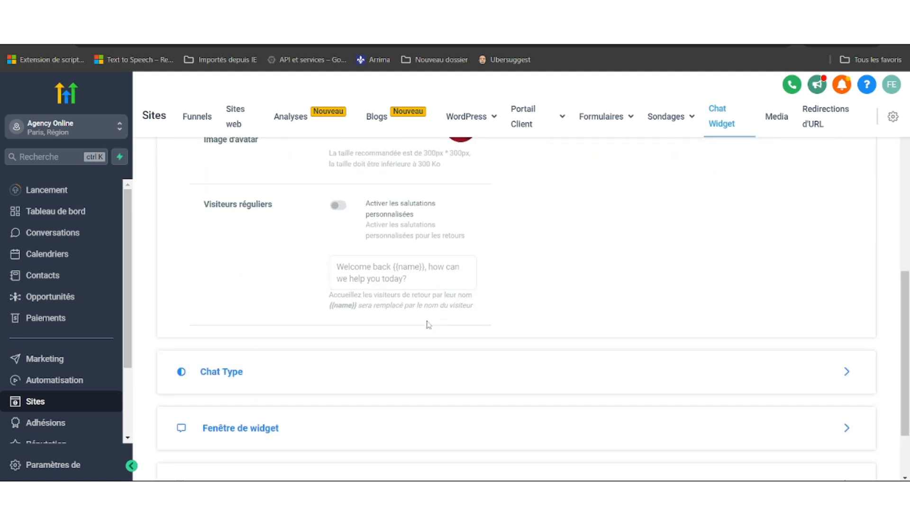
Set the chat widget's type to "Live chat" and save the widget settings.
left_click(232, 372)
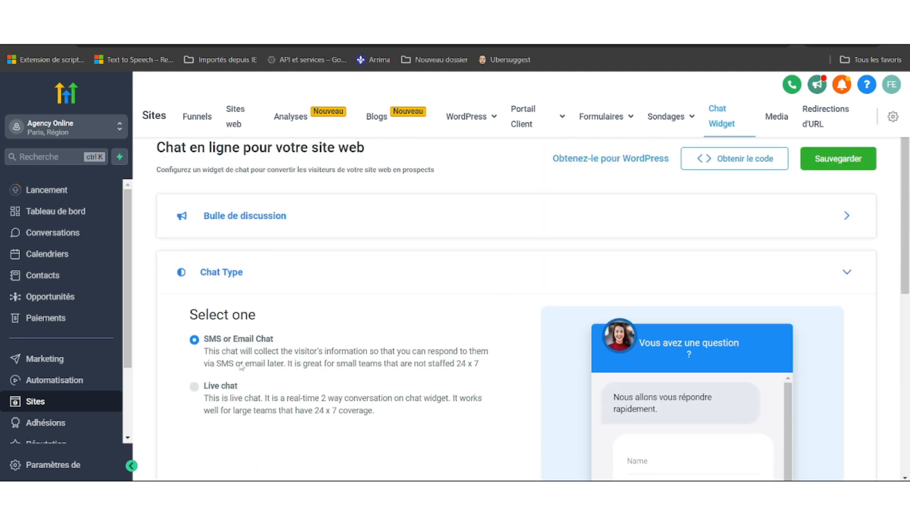
left_click(194, 387)
scroll(534, 333, "down", 8)
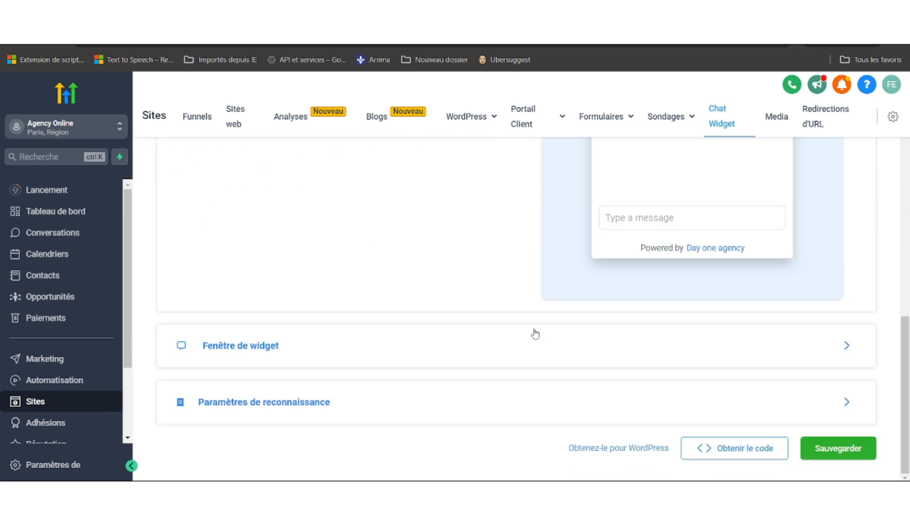
scroll(536, 333, "up", 4)
scroll(655, 280, "up", 4)
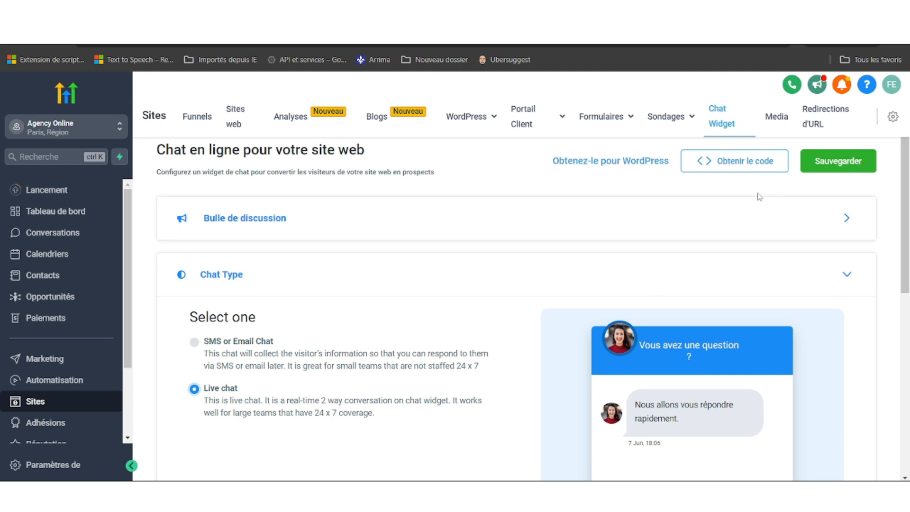
left_click(812, 161)
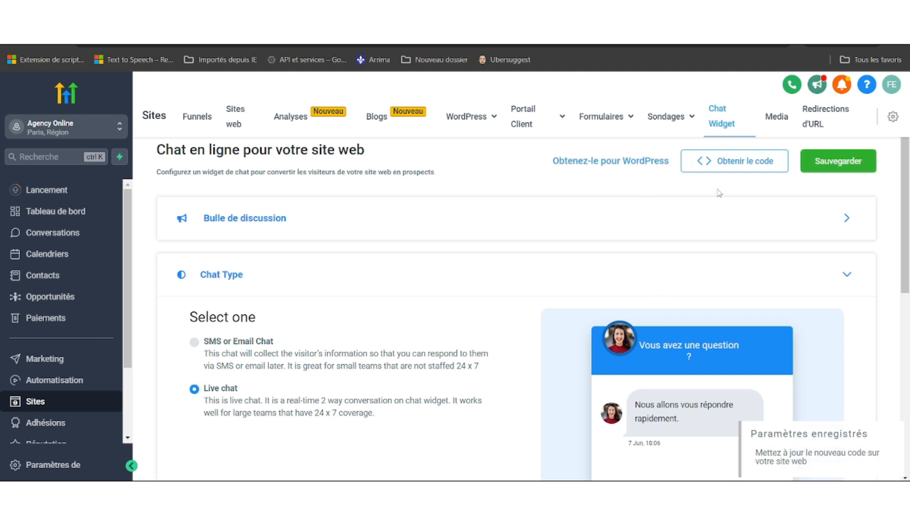
Copy the chat widget's body code for embedding, close the code window, and open the list of websites.
left_click(743, 166)
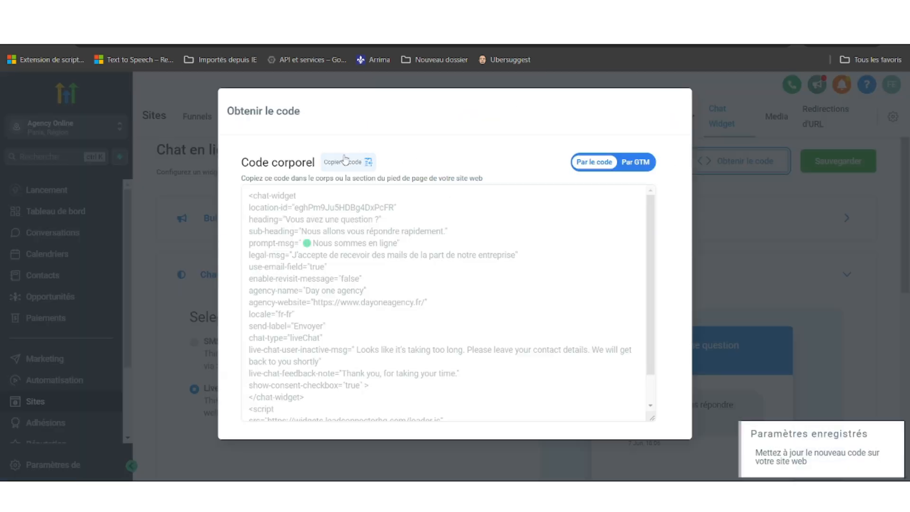
left_click(345, 161)
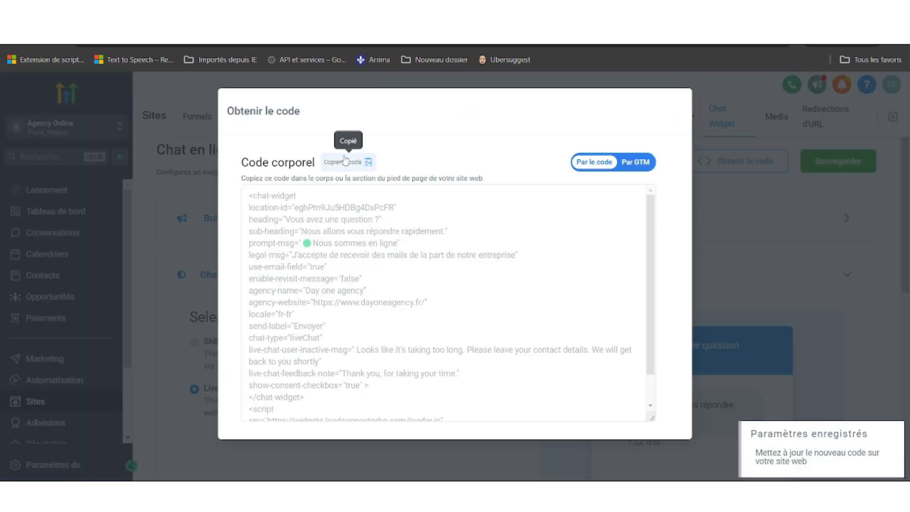
left_click(764, 221)
left_click(239, 120)
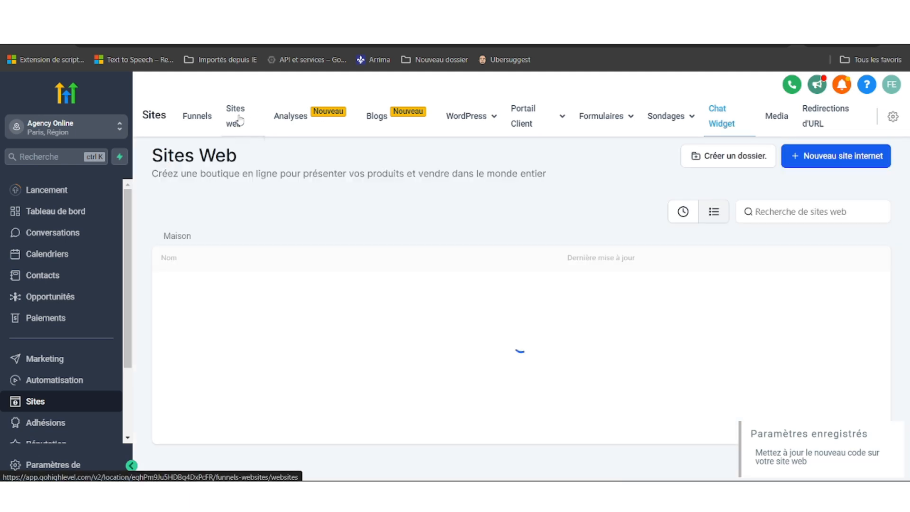